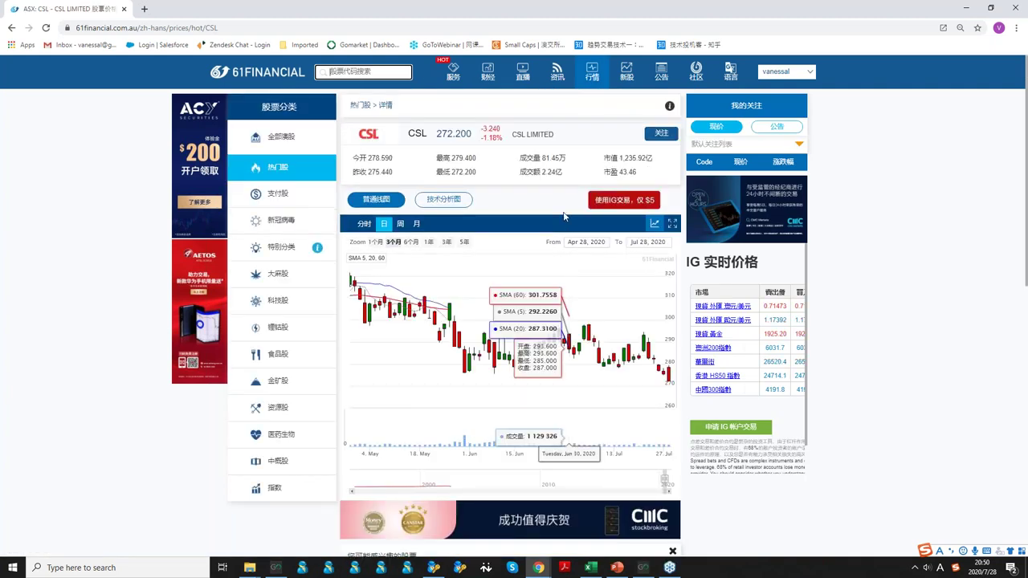
# Place the browser and the Beneish-M-Score-Model workbook side by side on the screen.
pyautogui.press('super+Left')
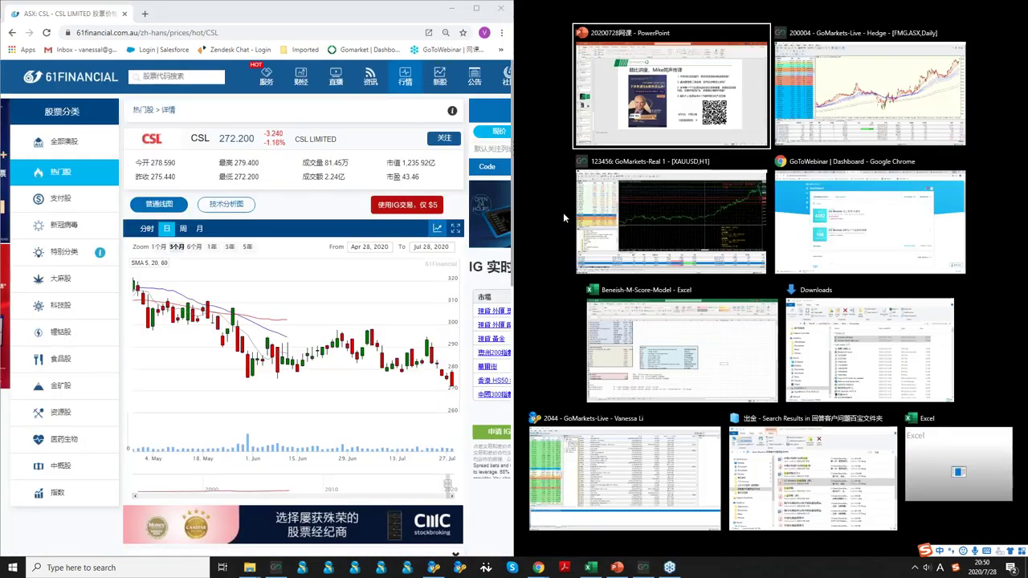
pyautogui.click(587, 269)
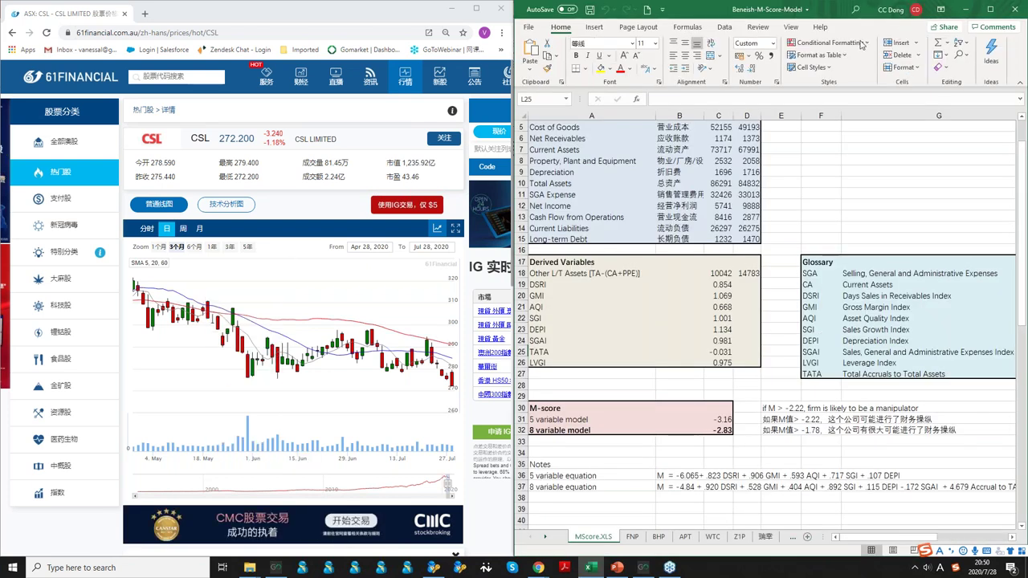
pyautogui.scroll(2, 680, 499)
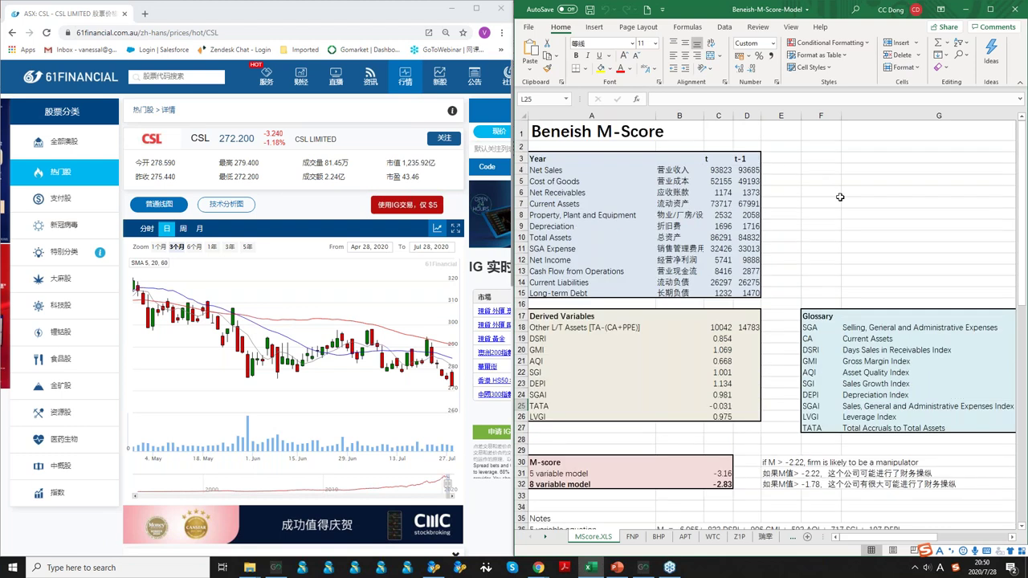
# Copy the entire MScore.XLS sheet into a new worksheet.
pyautogui.hotkey('ctrl', 'a')
pyautogui.hotkey('ctrl', 'c')
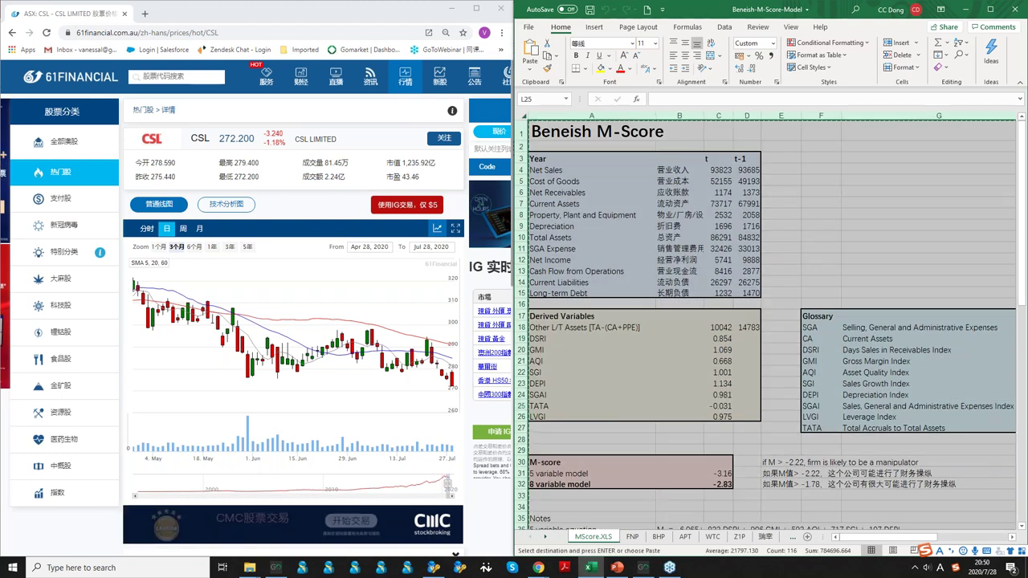
pyautogui.click(807, 537)
pyautogui.hotkey('ctrl', 'v')
# Clear the copied financial figures for both years in C4:D15 of the new sheet.
pyautogui.moveTo(720, 170); pyautogui.dragTo(751, 293)
pyautogui.press('Delete')
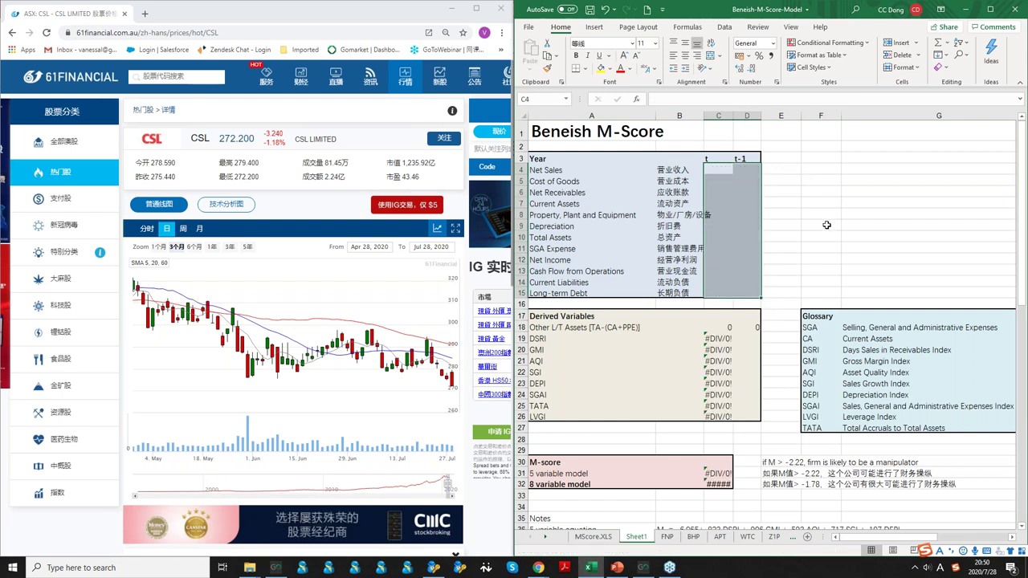
pyautogui.click(826, 224)
pyautogui.click(852, 225)
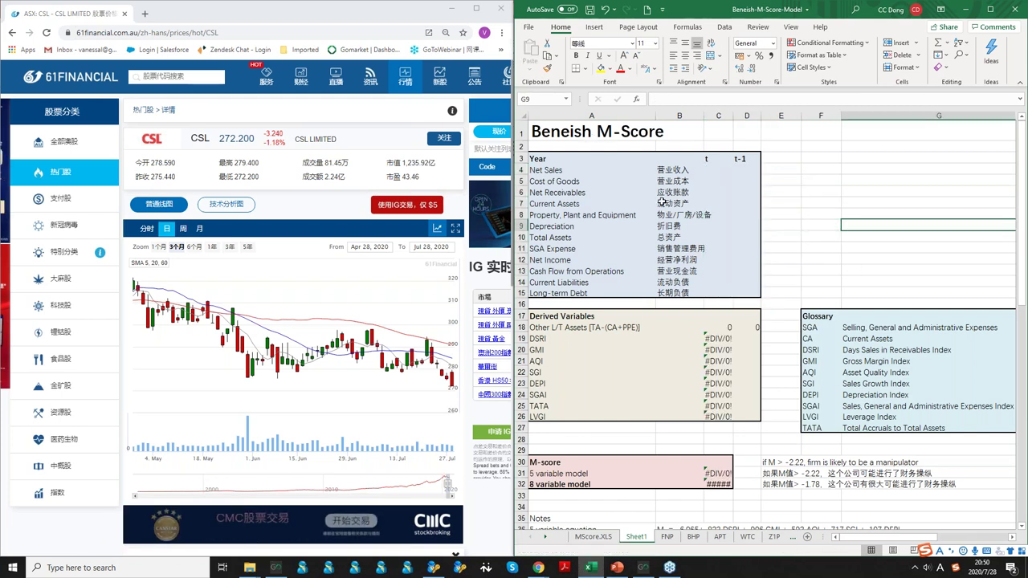
pyautogui.moveTo(548, 169); pyautogui.dragTo(855, 236)
pyautogui.click(855, 237)
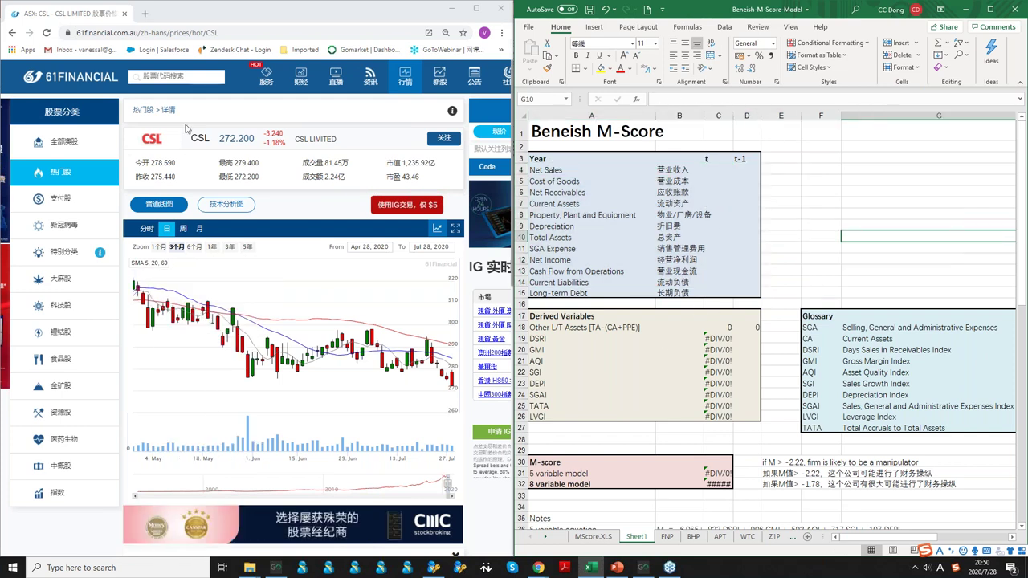
# Show CSL's annual income statement in the company's financials (财务) section on the stock page.
pyautogui.scroll(-5, 216, 233)
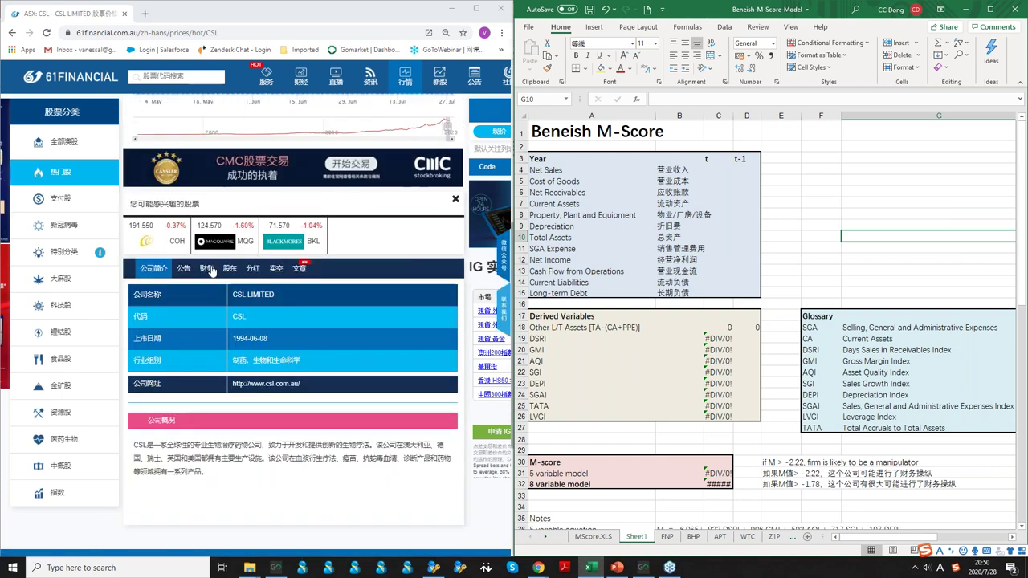
pyautogui.click(208, 268)
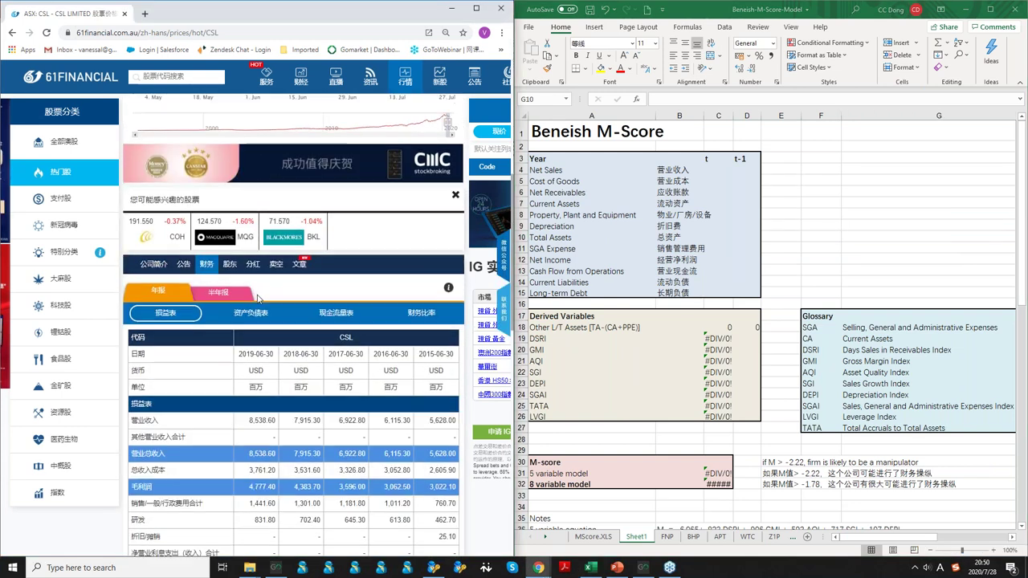
pyautogui.scroll(-1, 211, 271)
# Replace the year headers t and t-1 in C3:D3 with 2019 and 2018.
pyautogui.click(722, 162)
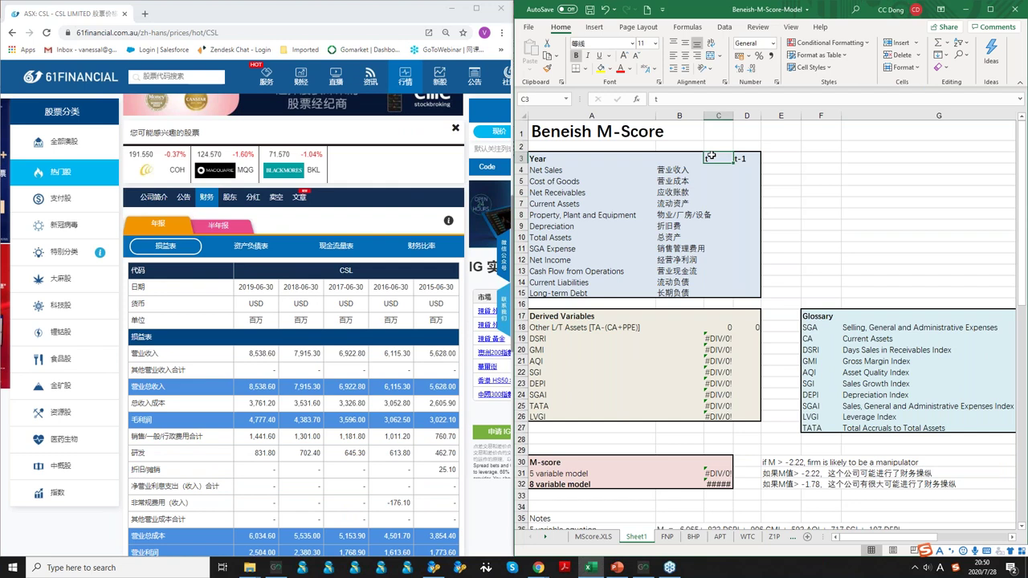
pyautogui.write('2019')
pyautogui.press('Tab')
pyautogui.write('2018')
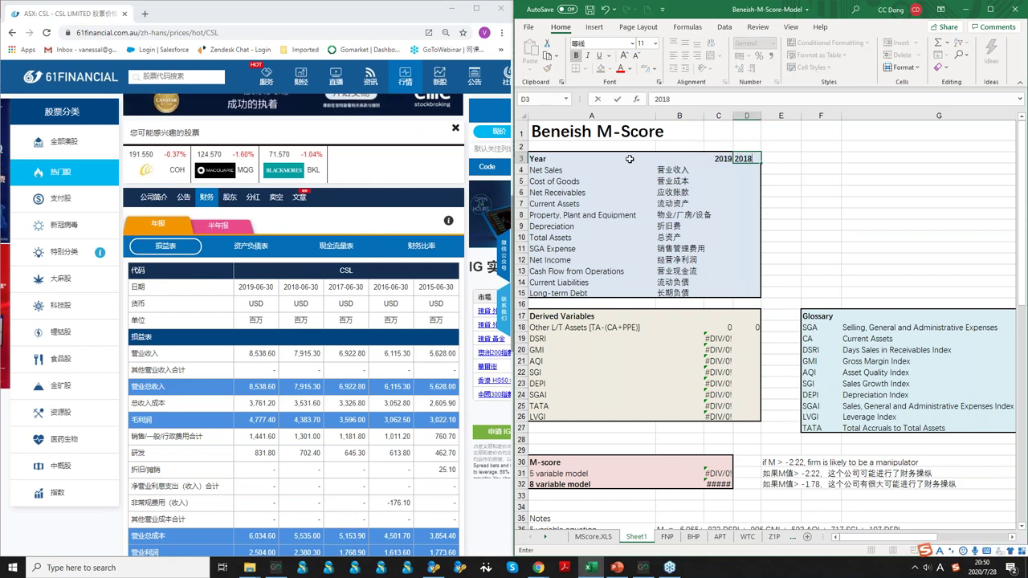
pyautogui.press('Return')
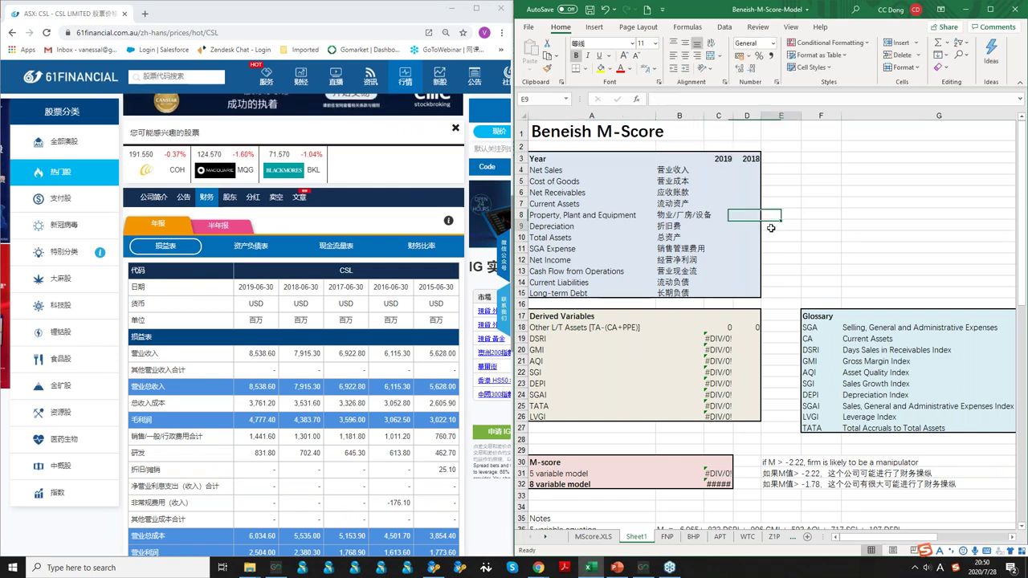
# Enter CSL's Net Sales as 8538.6 for 2019 and 7915.3 for 2018.
pyautogui.click(697, 181)
pyautogui.click(710, 167)
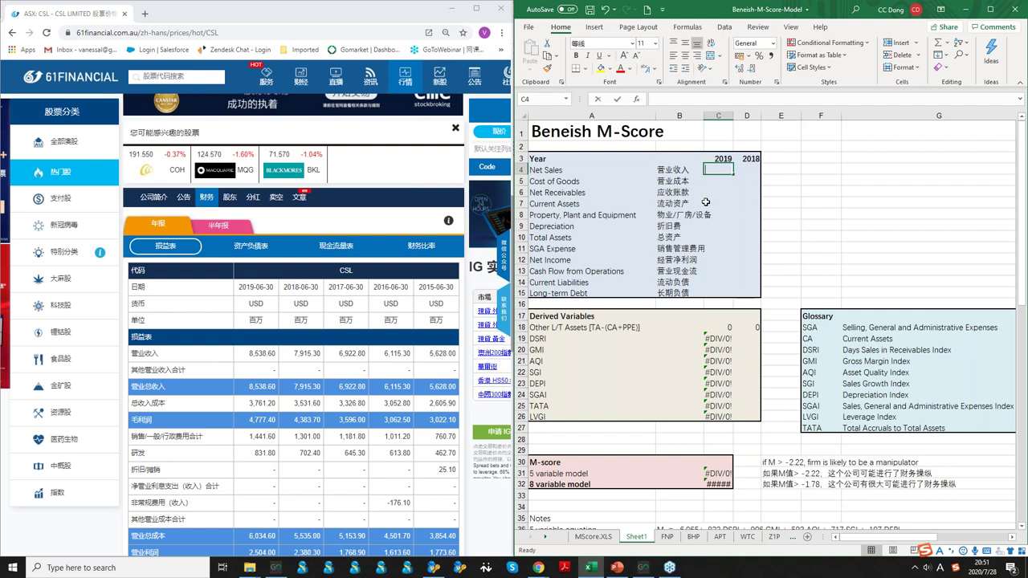
pyautogui.write('8538.6')
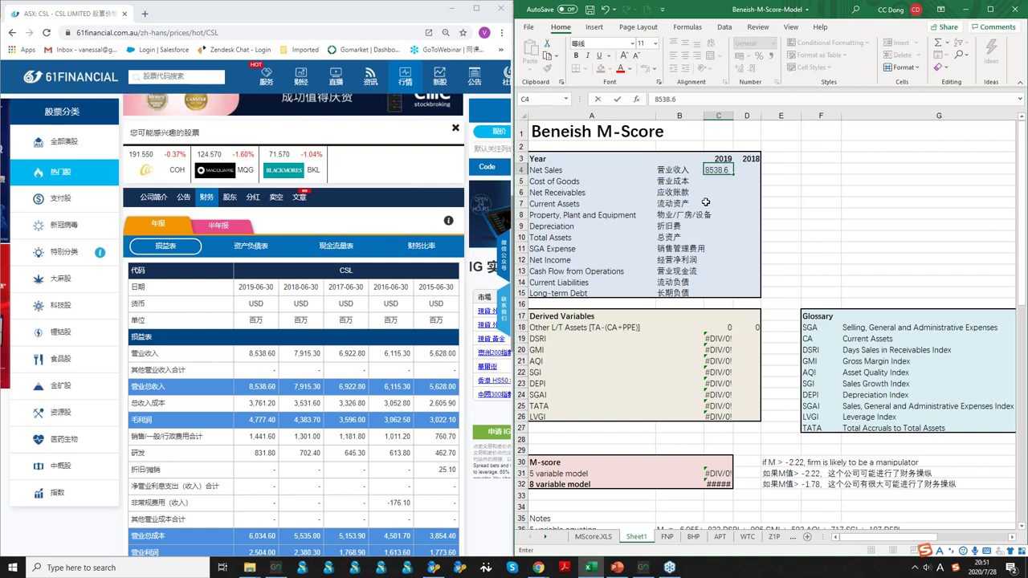
pyautogui.press('Tab')
pyautogui.write('7915')
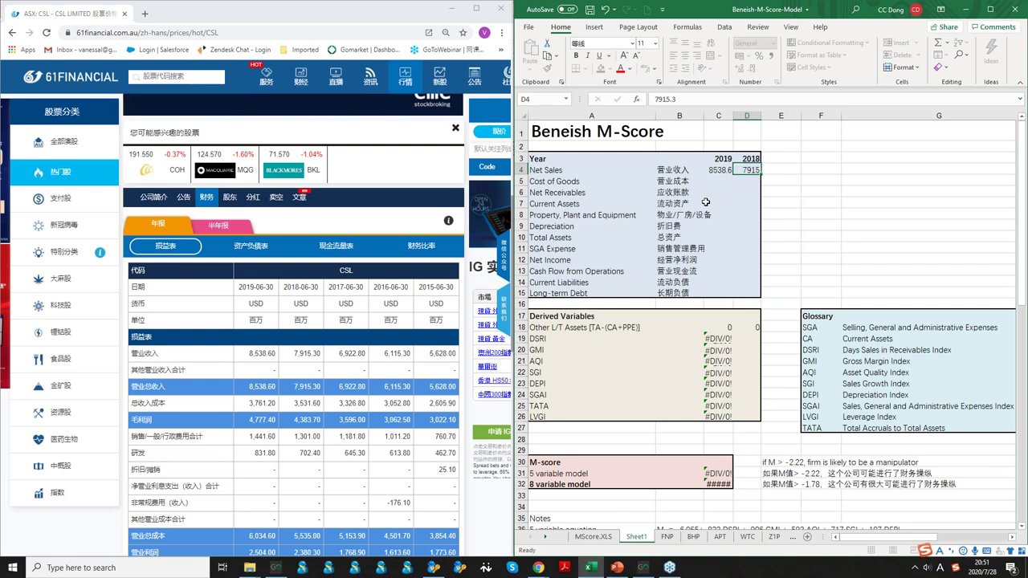
pyautogui.press('Return')
# Enter the Cost of Goods as 3761.2 for 2019 and 3531.6 for 2018.
pyautogui.write('3761.2')
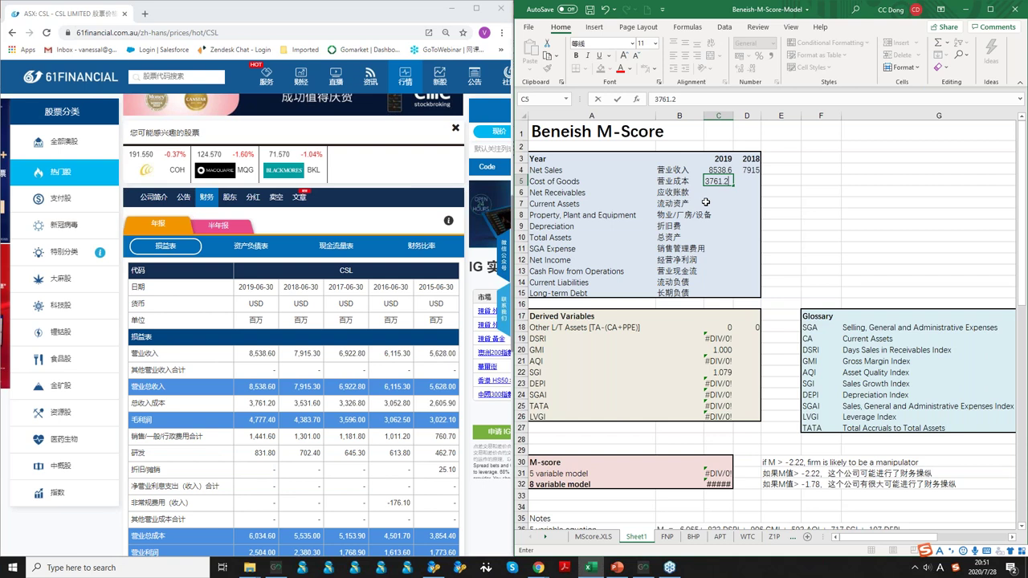
pyautogui.press('Tab')
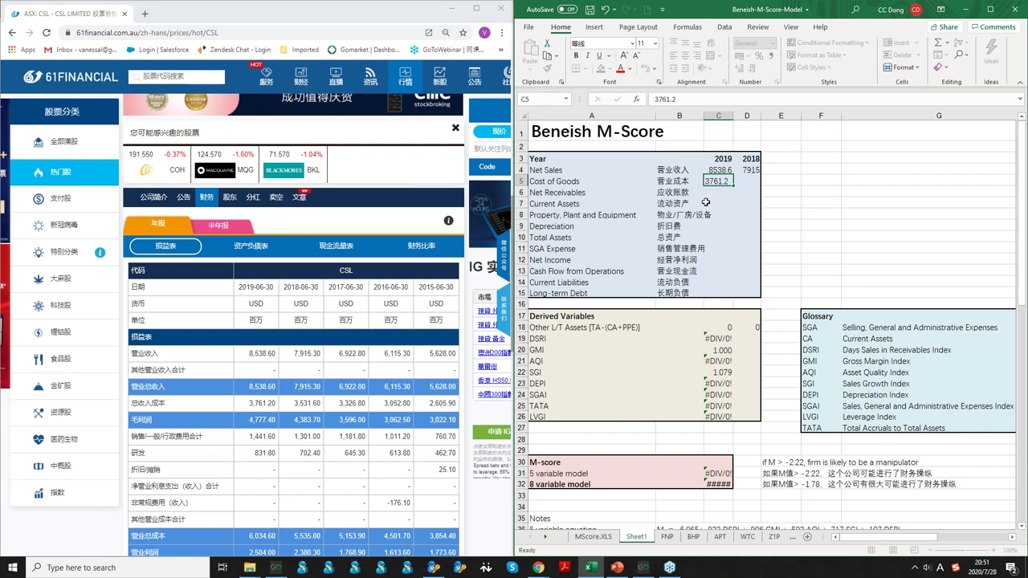
pyautogui.write('3')
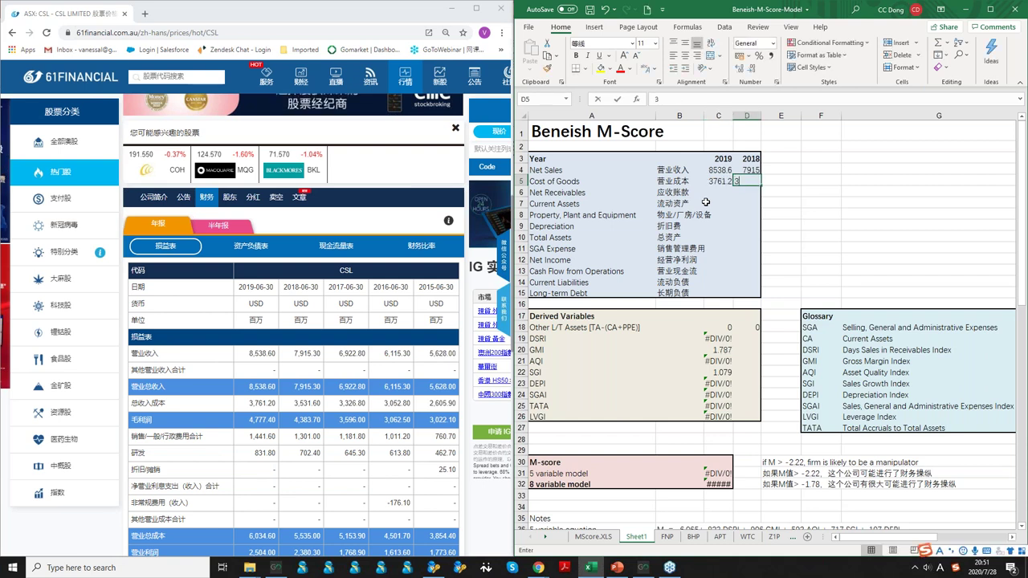
pyautogui.write('531.6')
pyautogui.press('Return')
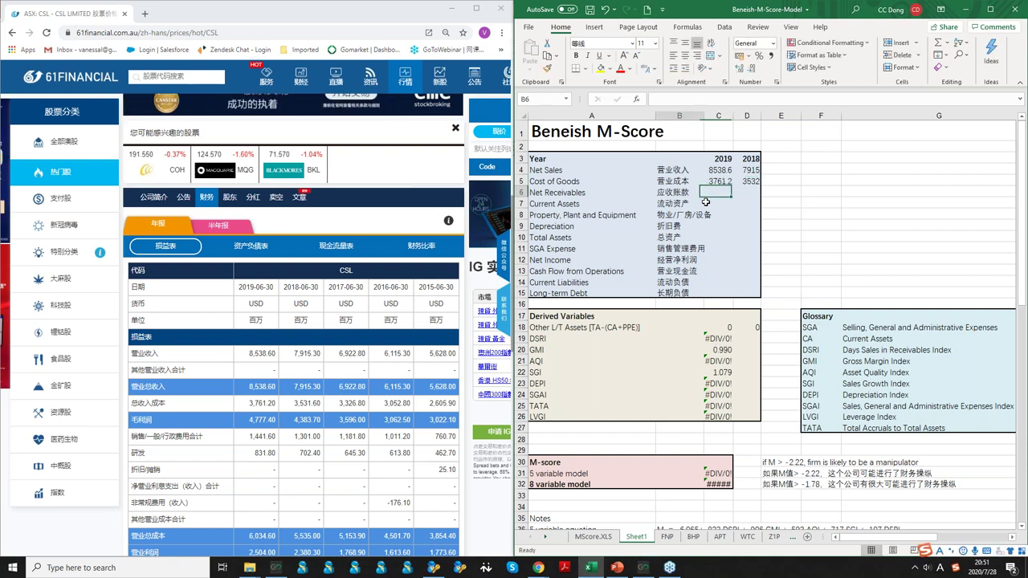
# Enter the SGA Expense from the income statement as 1441.6 for 2019 and 1301 for 2018.
pyautogui.press('Return')
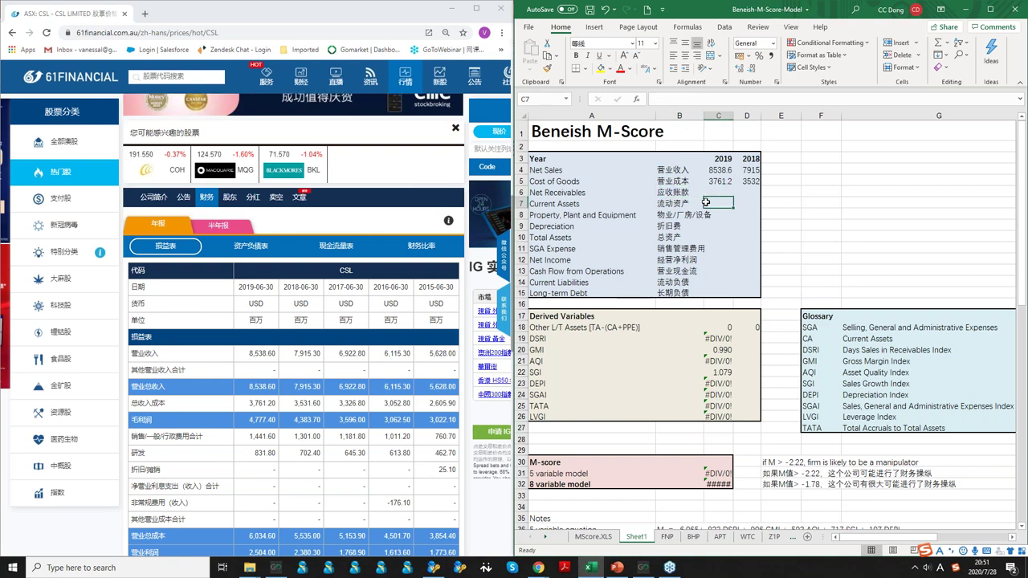
pyautogui.press('Down')
pyautogui.press('Down')
pyautogui.press('Down')
pyautogui.press('Down')
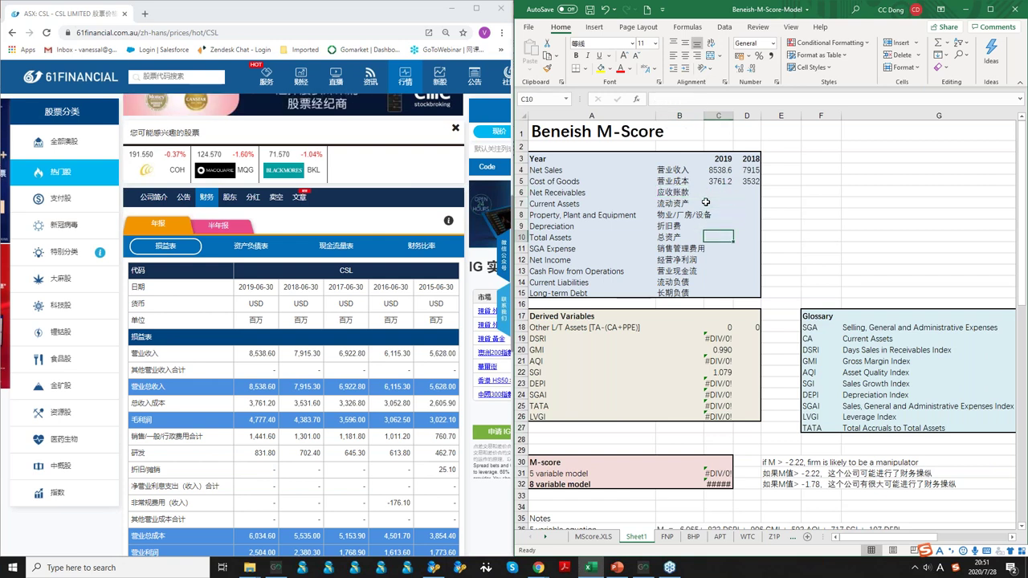
pyautogui.scroll(-2, 343, 343)
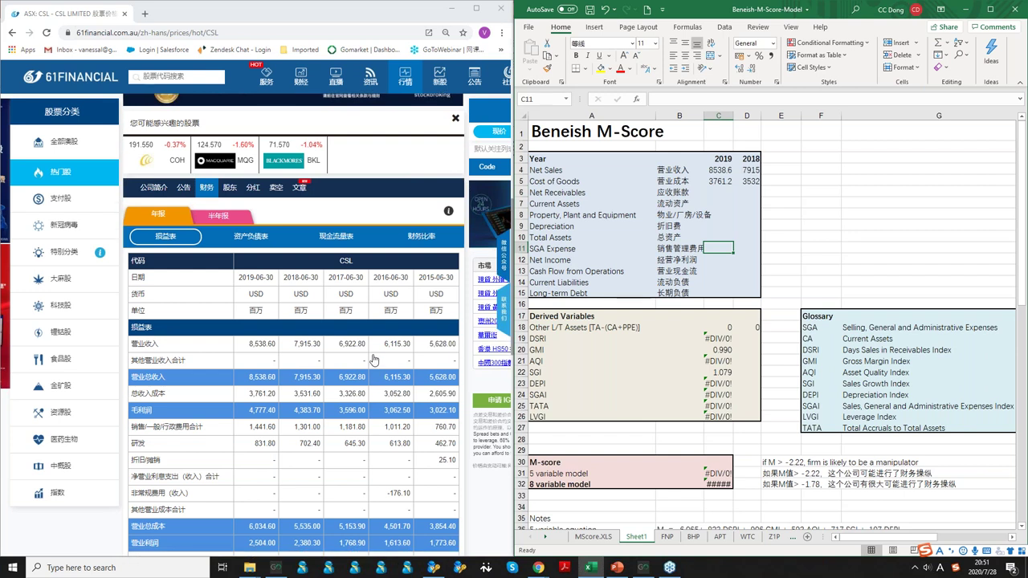
pyautogui.scroll(-1, 192, 283)
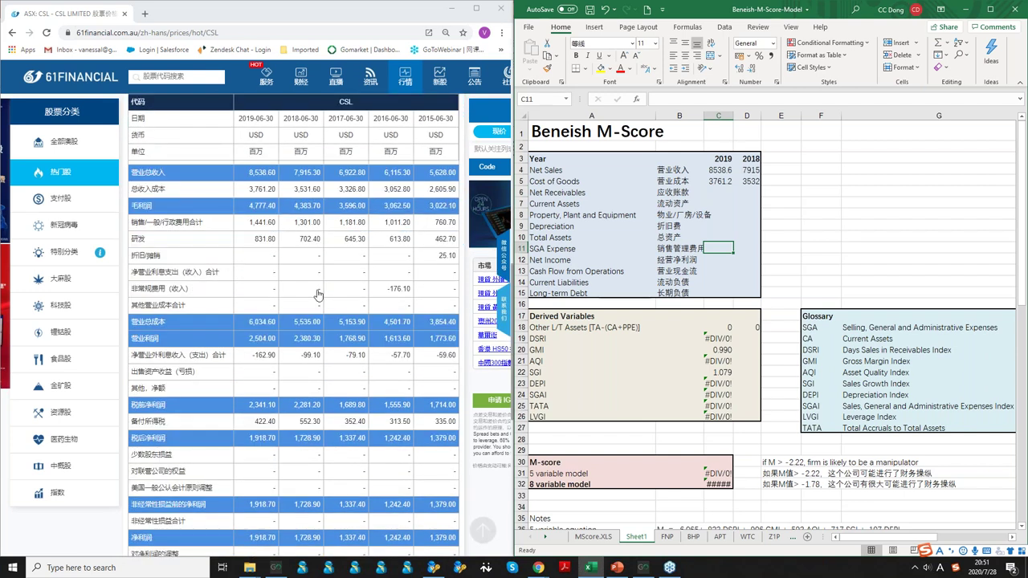
pyautogui.scroll(-1, 238, 338)
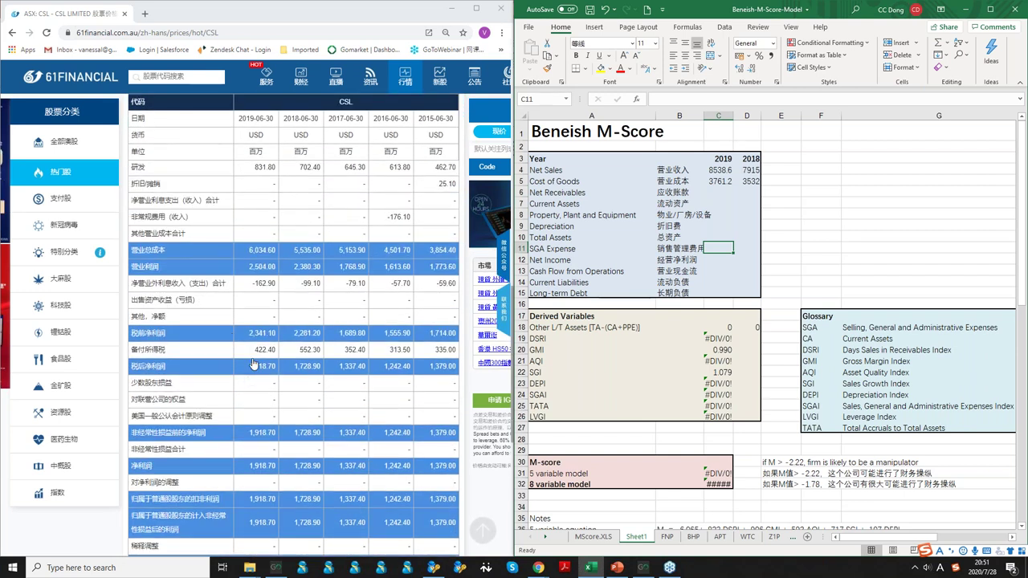
pyautogui.scroll(2, 253, 366)
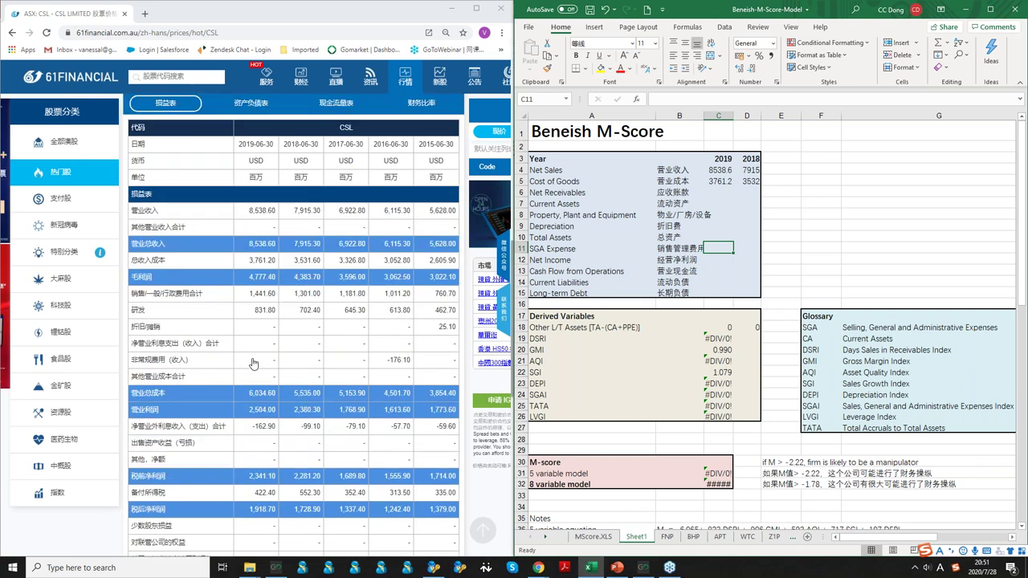
pyautogui.scroll(-1, 253, 364)
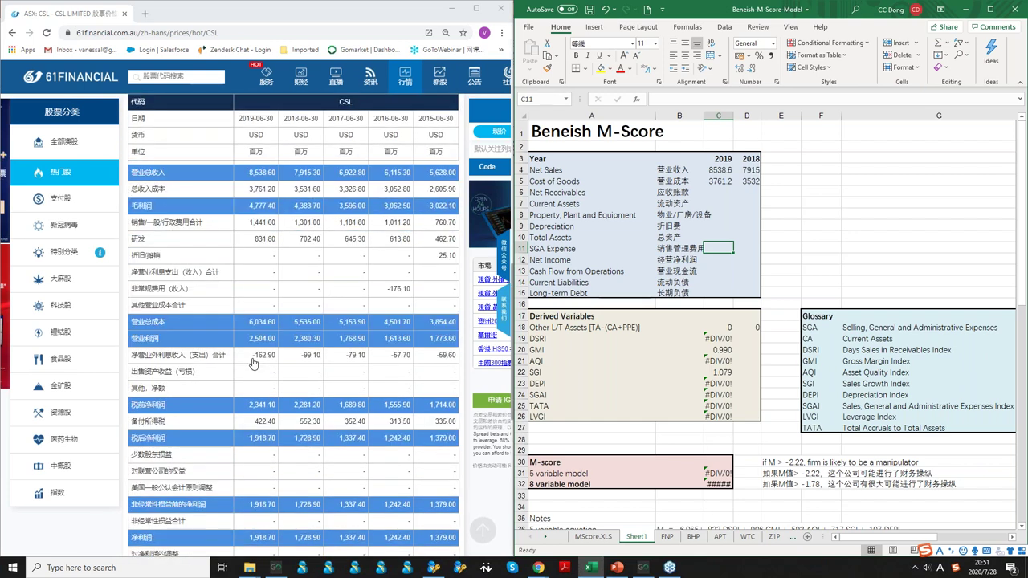
pyautogui.click(252, 226)
pyautogui.click(719, 251)
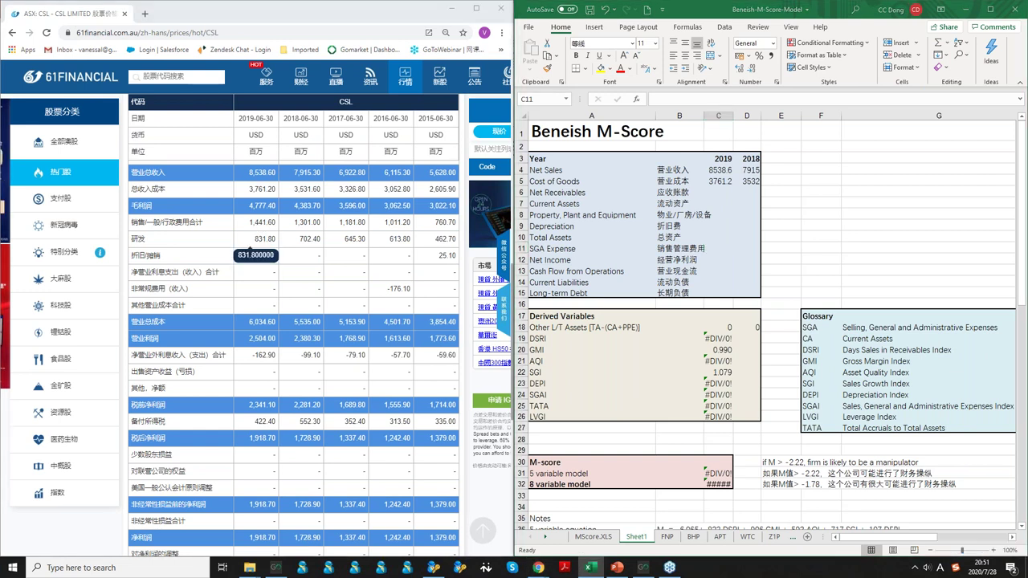
pyautogui.write('14')
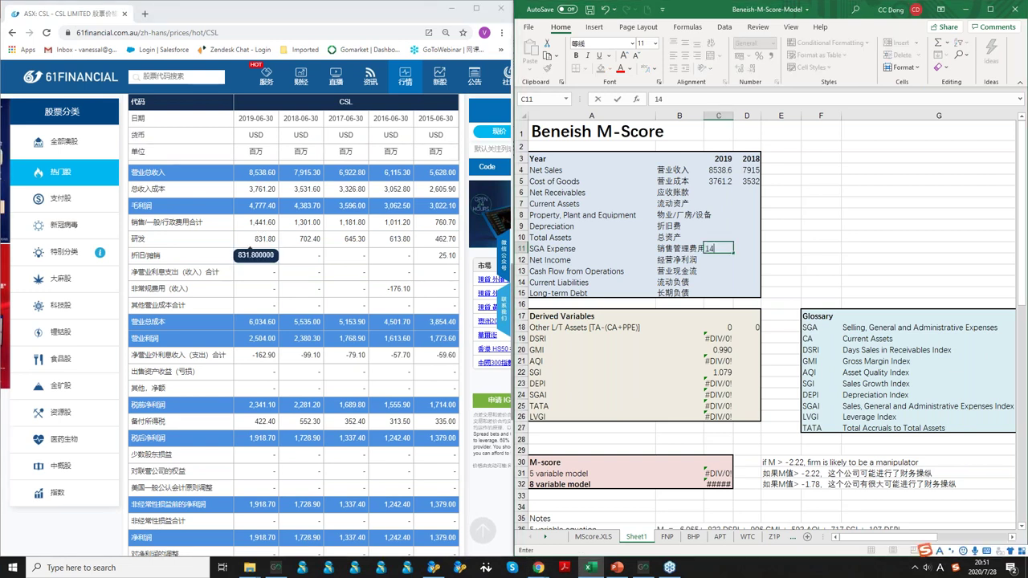
pyautogui.write('41.6')
pyautogui.press('Tab')
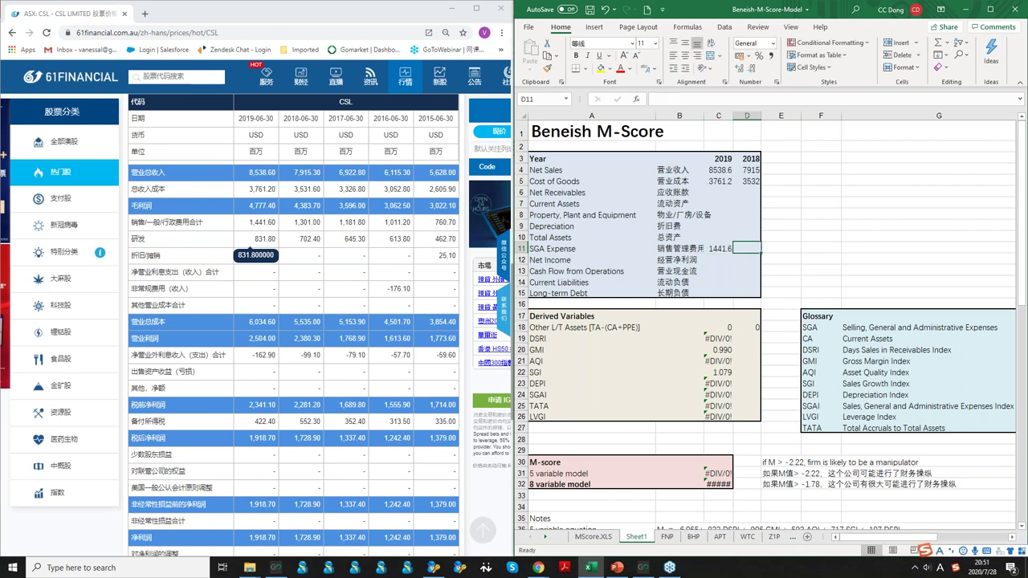
pyautogui.write('1301')
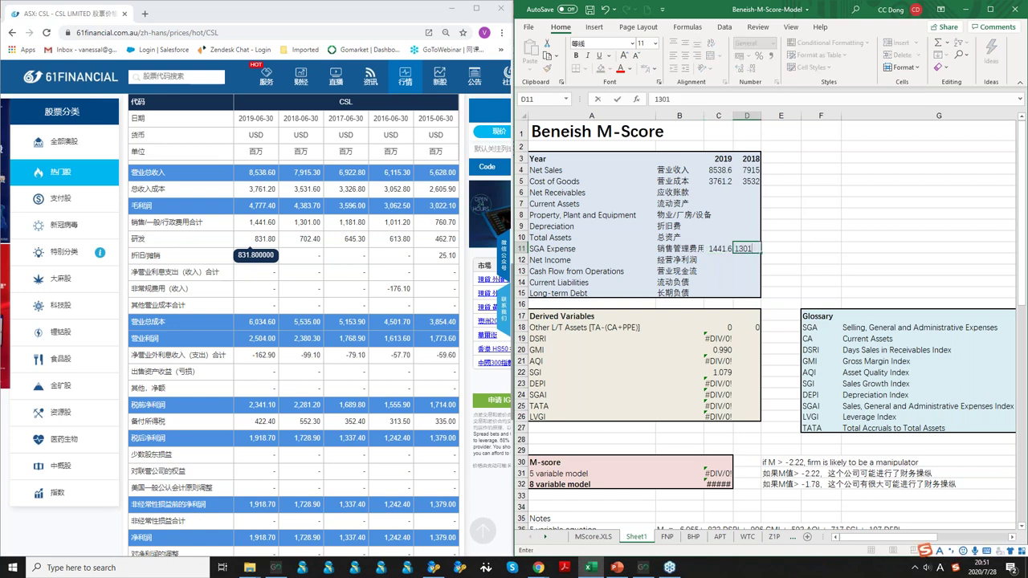
pyautogui.press('Return')
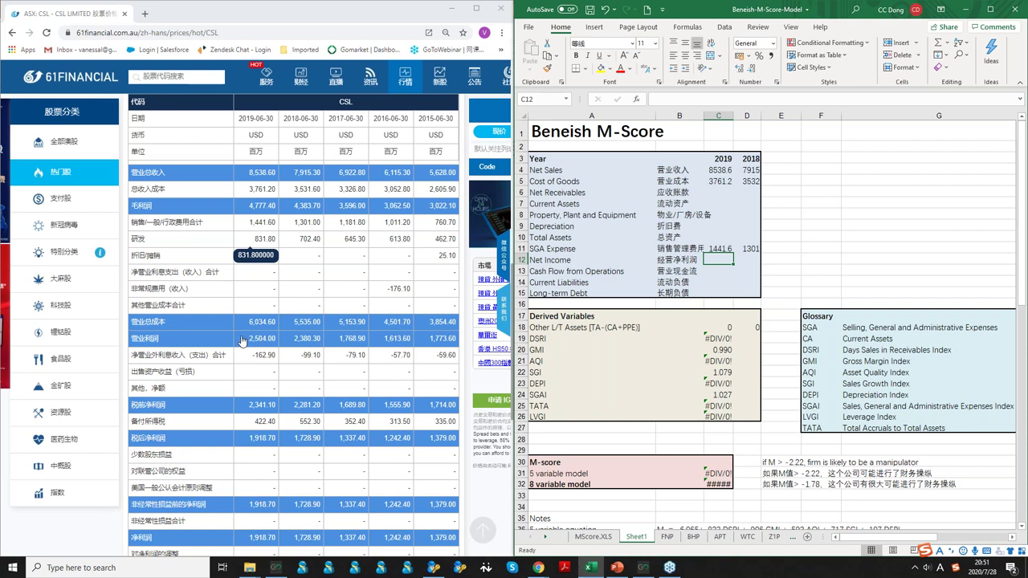
# Enter the operating profit as Net Income, 2504 for 2019 and 2380.3 for 2018.
pyautogui.click(242, 342)
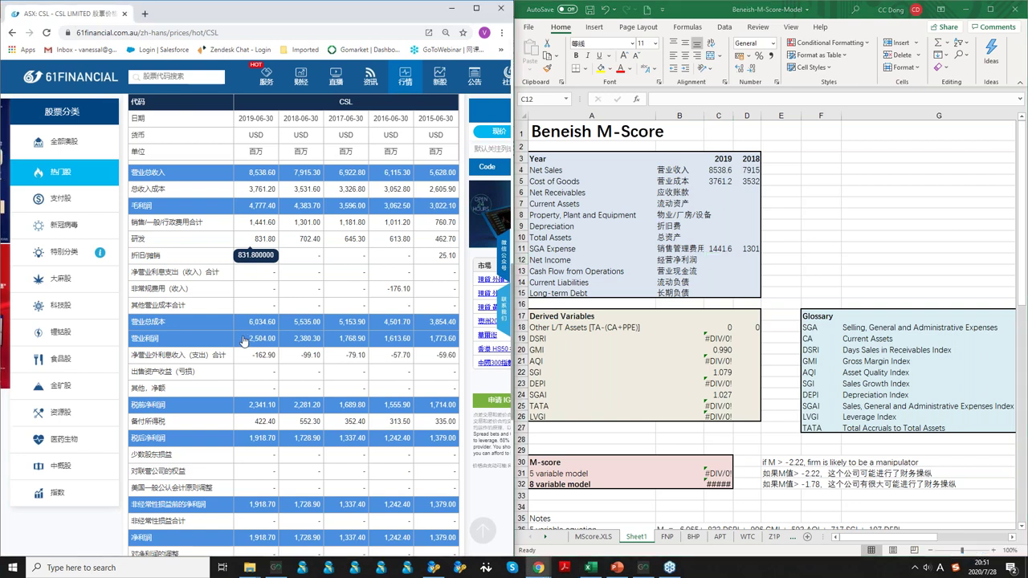
pyautogui.click(723, 262)
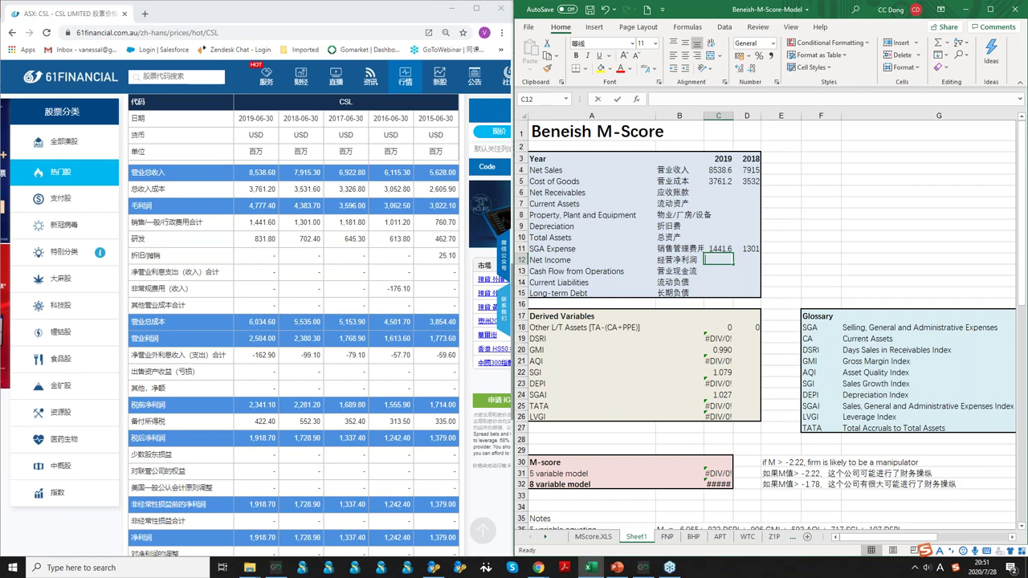
pyautogui.write('2504')
pyautogui.press('Tab')
pyautogui.write('23')
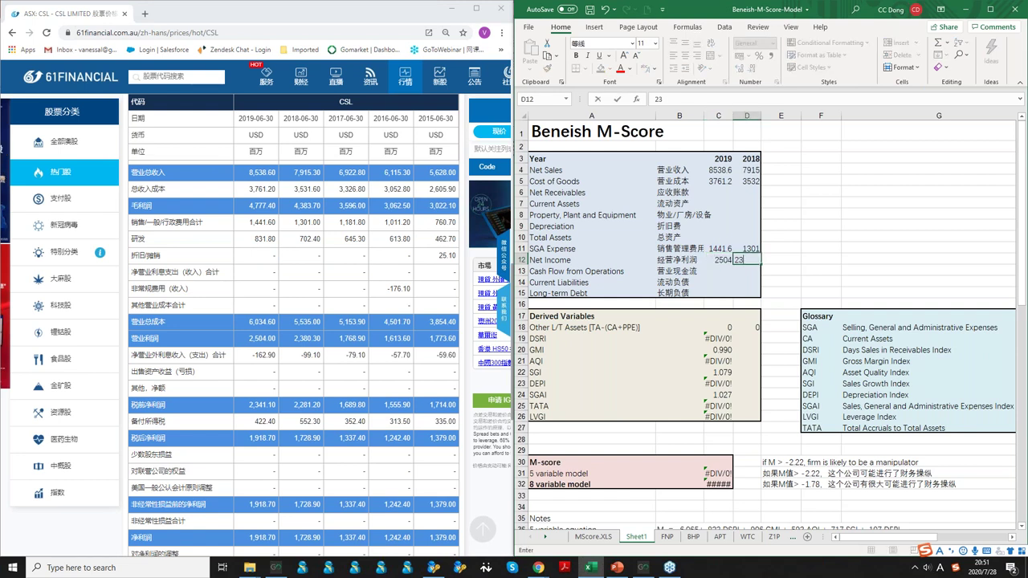
pyautogui.press('Return')
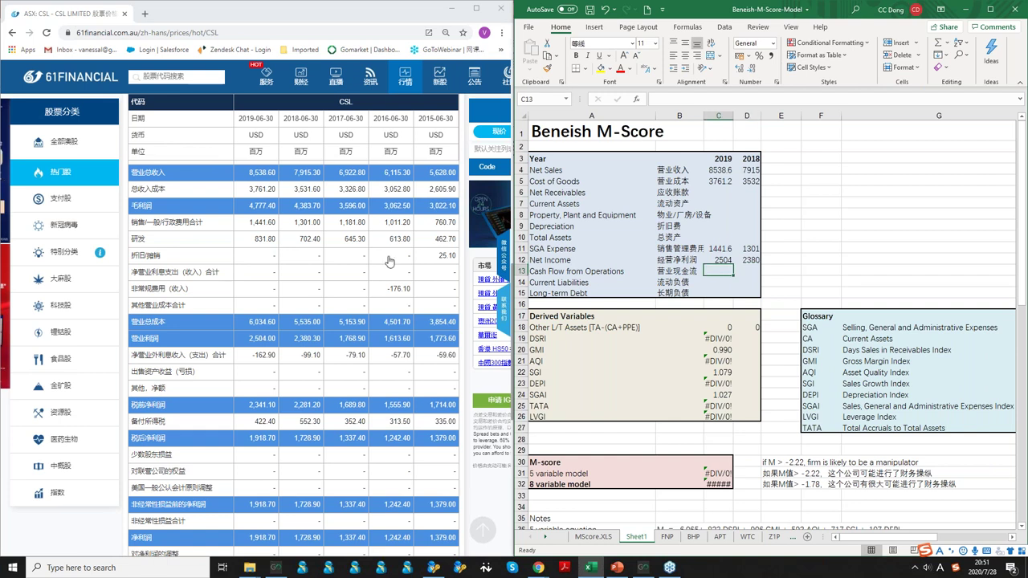
# Open CSL's annual balance sheet and enter the total Net Receivables as 1726.3 for 2019 and 1372.1 for 2018.
pyautogui.scroll(3, 321, 273)
pyautogui.click(262, 251)
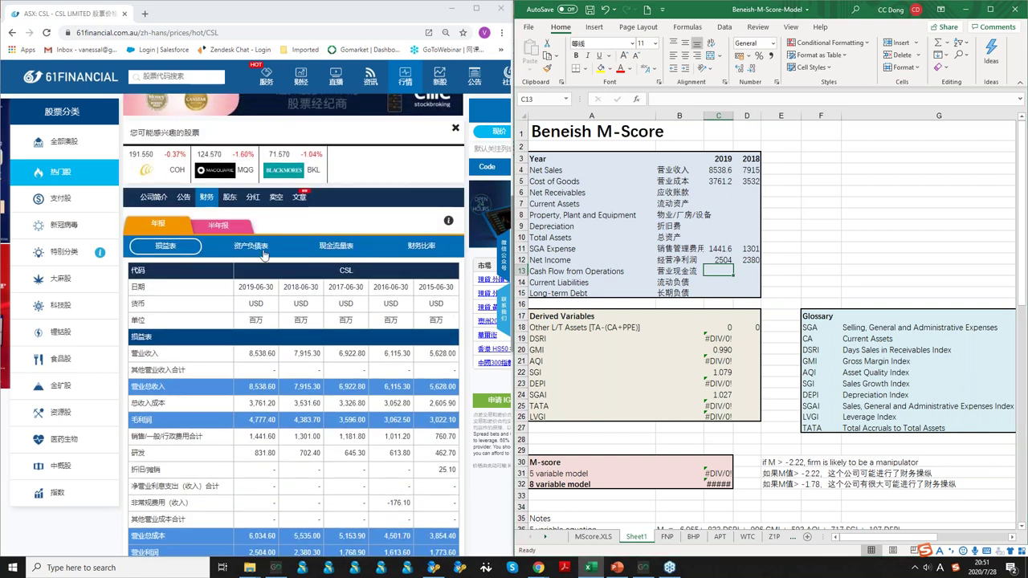
pyautogui.click(718, 192)
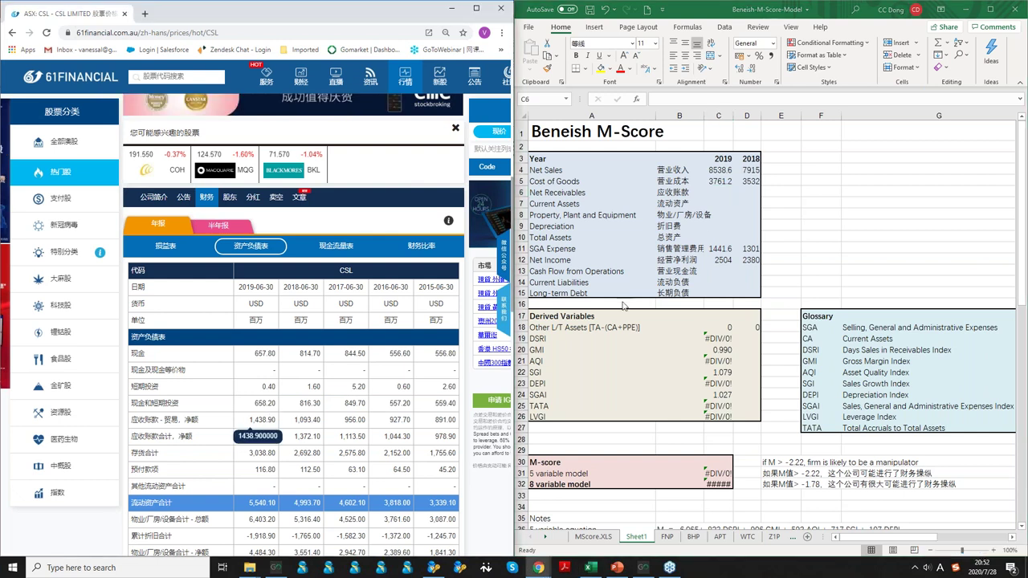
pyautogui.moveTo(273, 417)
pyautogui.hotkey('alt', 'Tab')
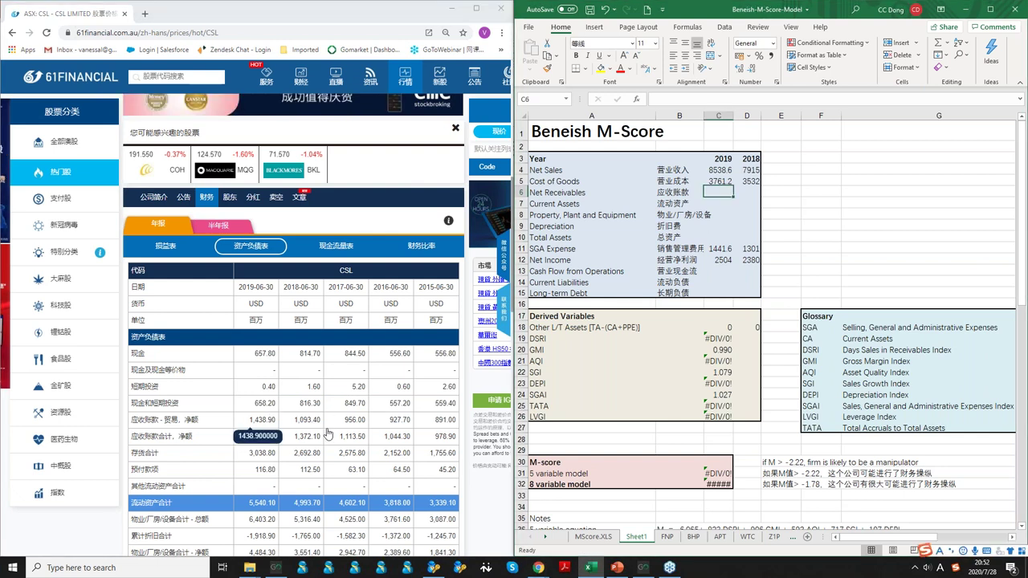
pyautogui.click(259, 437)
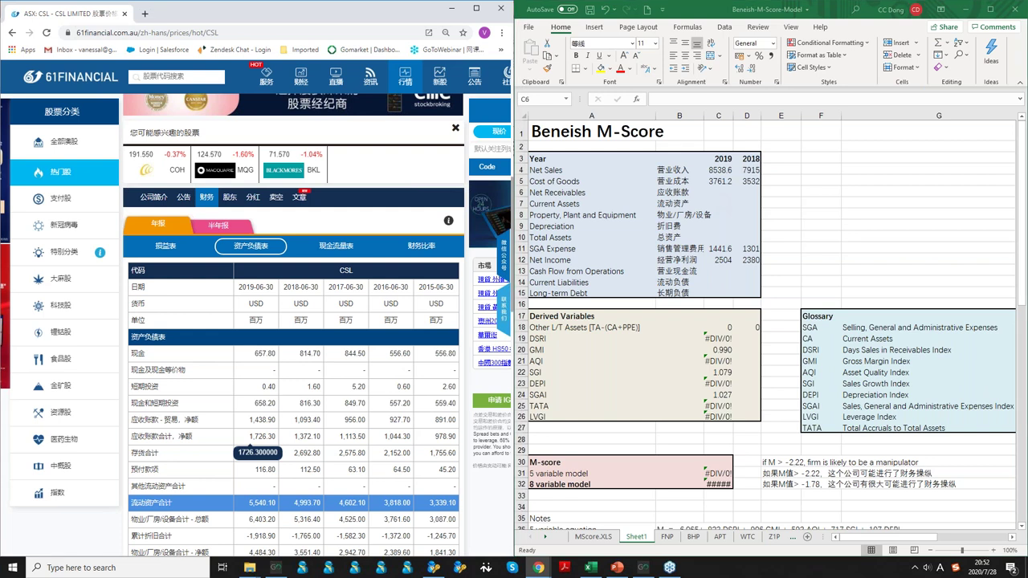
pyautogui.hotkey('alt', 'Tab')
pyautogui.write('1726.3')
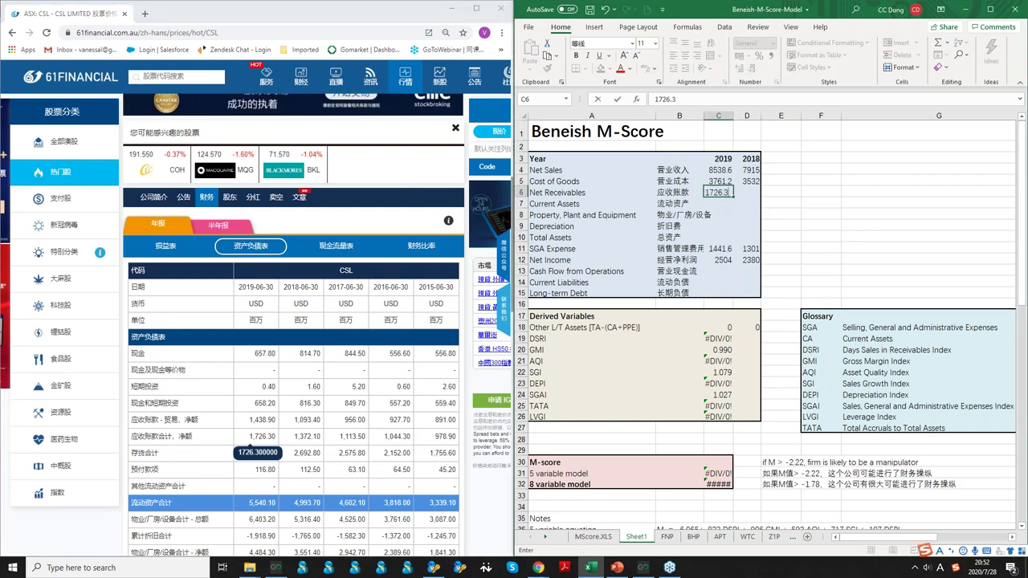
pyautogui.press('Tab')
pyautogui.write('1372.1')
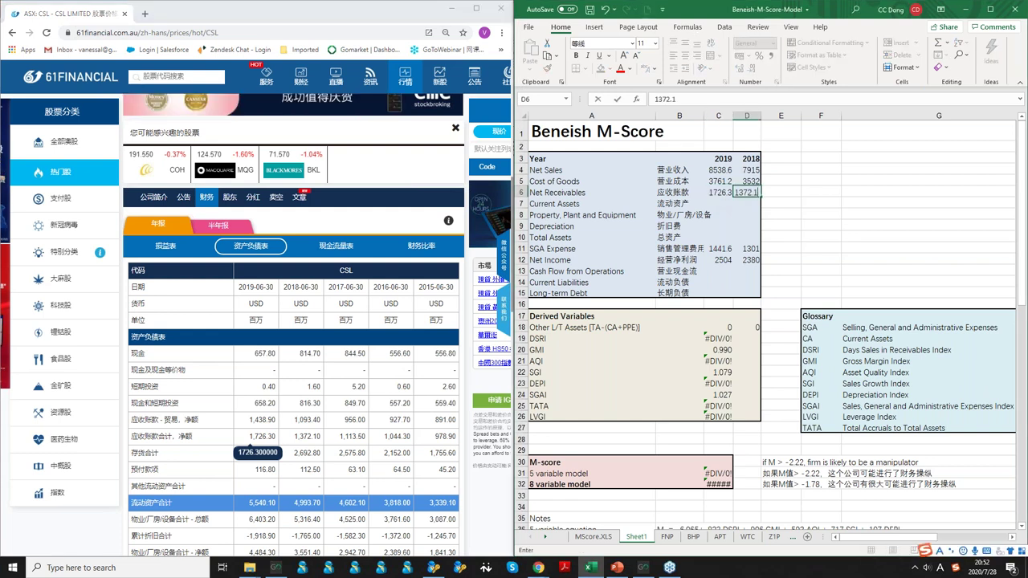
pyautogui.press('Return')
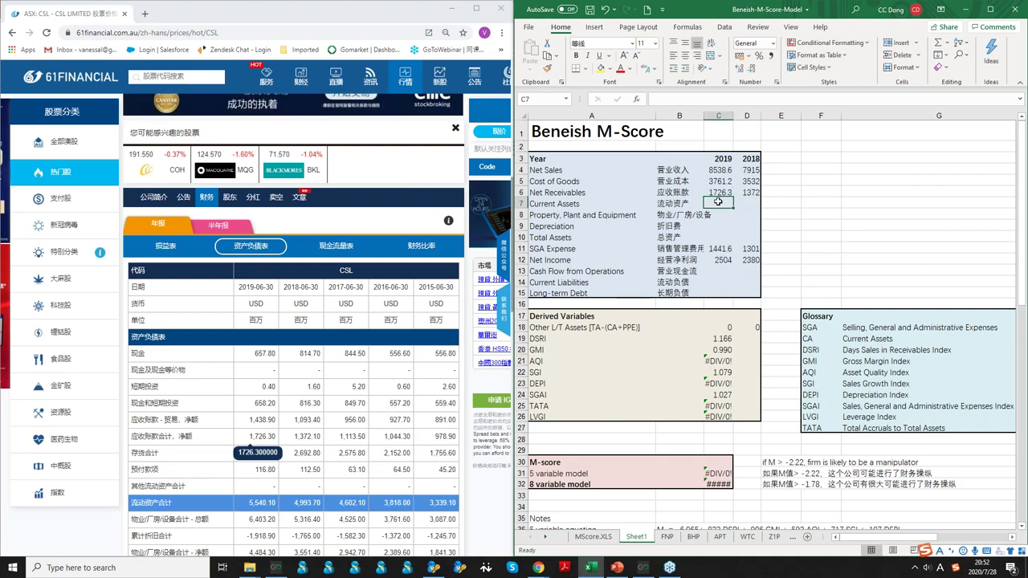
# Enter the Current Assets as 5540.1 for 2019 and 4993.7 for 2018.
pyautogui.write('5540.1')
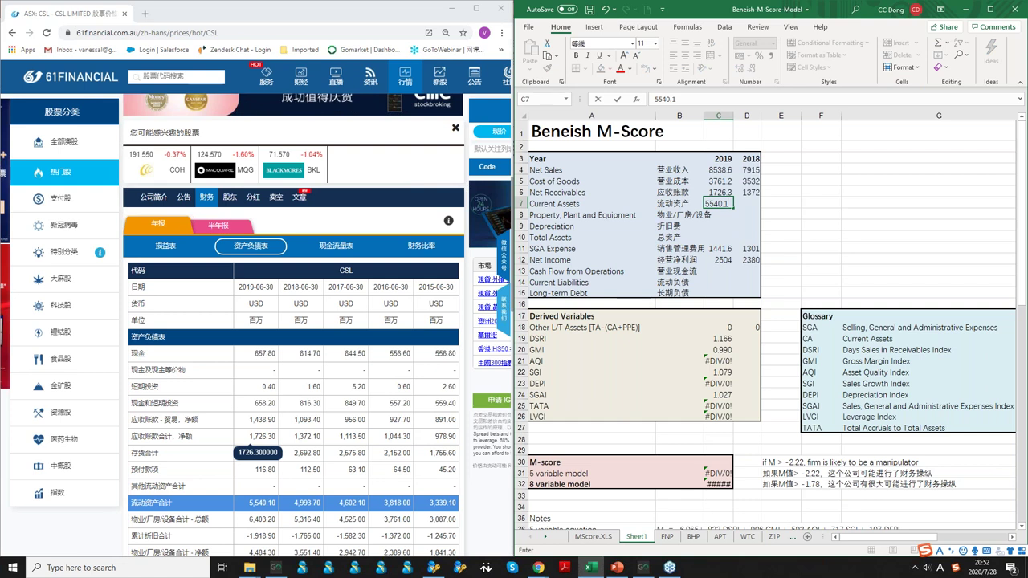
pyautogui.press('Tab')
pyautogui.write('4993.')
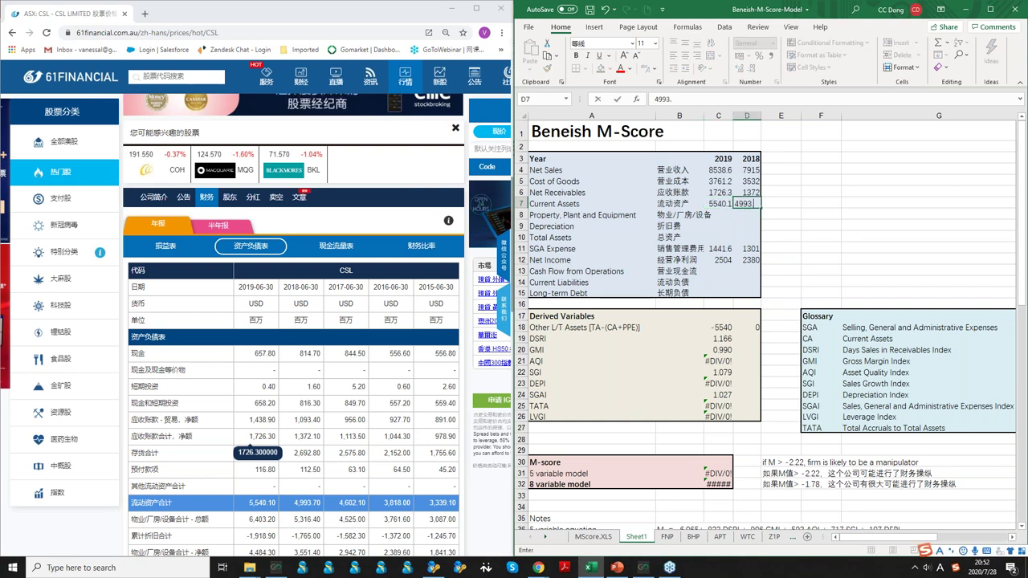
pyautogui.write('7')
pyautogui.hotkey('ctrl', 'Return')
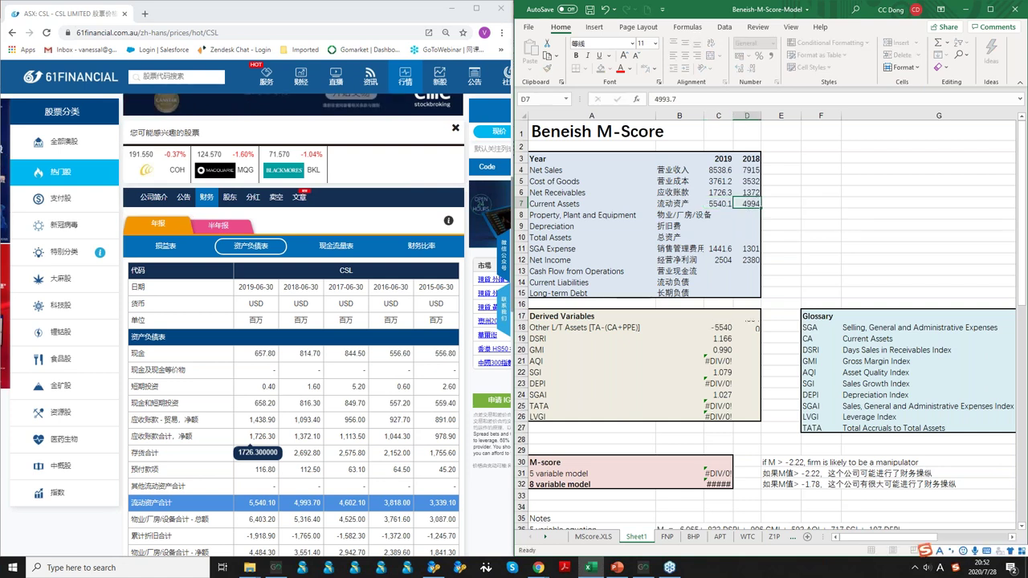
# Enter the net Property, Plant and Equipment from the balance sheet as 4484.3 for 2019 and 3551.4 for 2018.
pyautogui.scroll(-3, 266, 369)
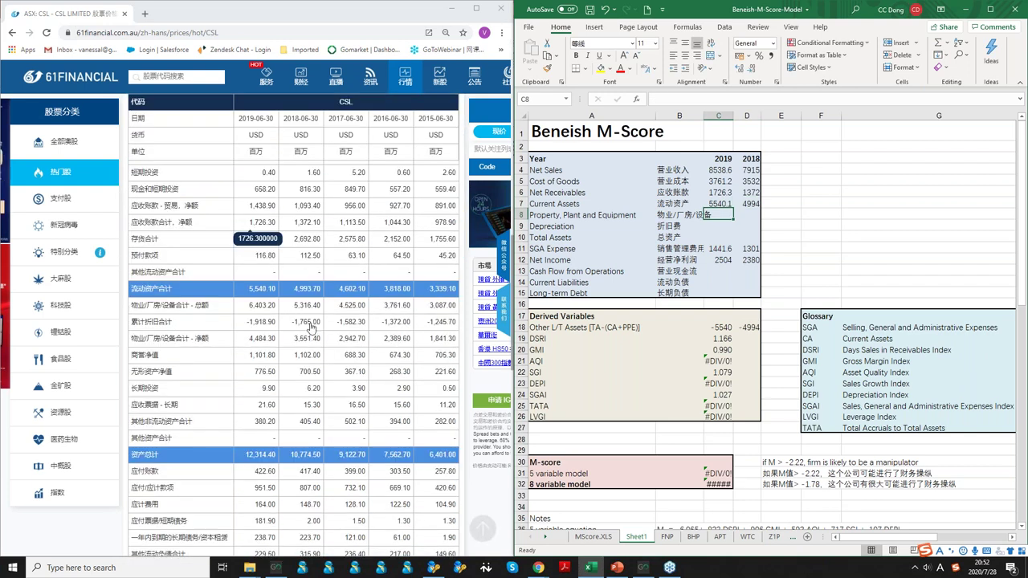
pyautogui.click(254, 343)
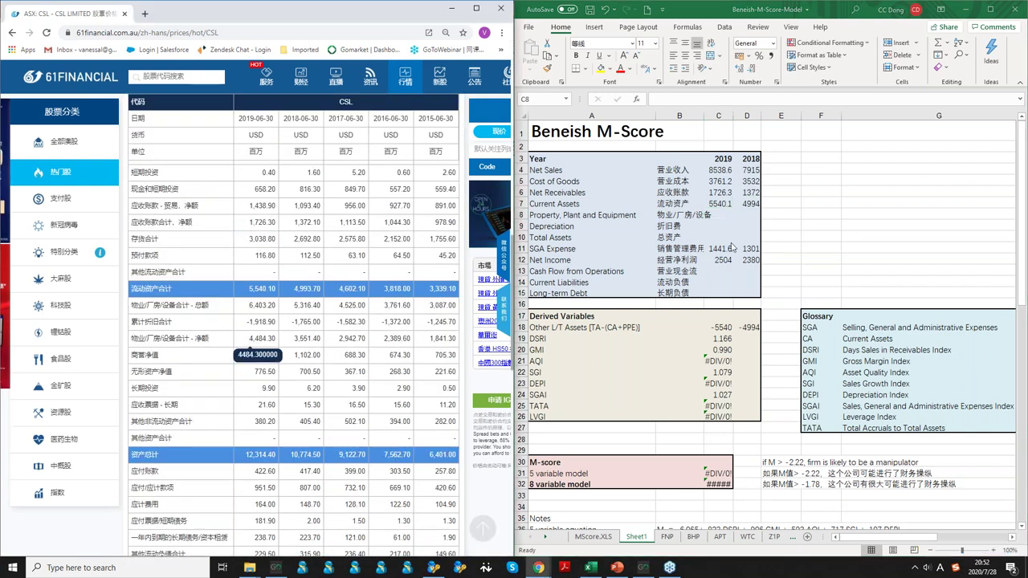
pyautogui.click(727, 214)
pyautogui.write('4484')
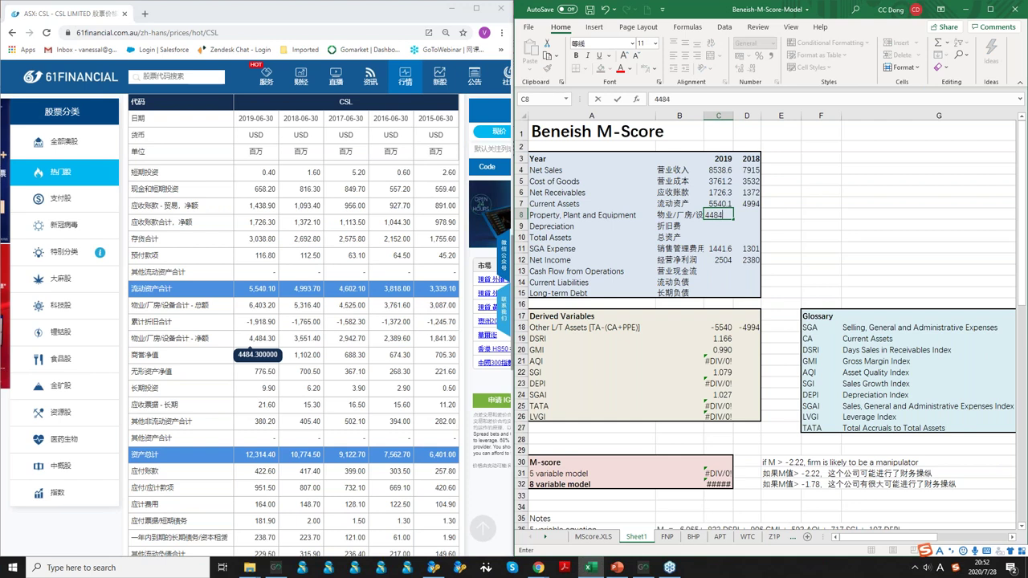
pyautogui.write('.3')
pyautogui.press('Tab')
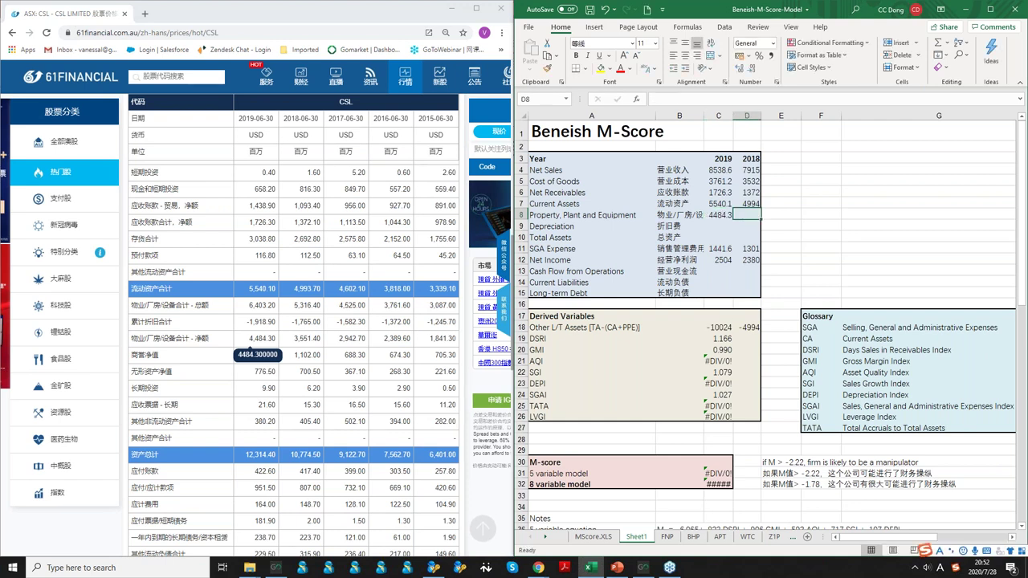
pyautogui.write('3551.4')
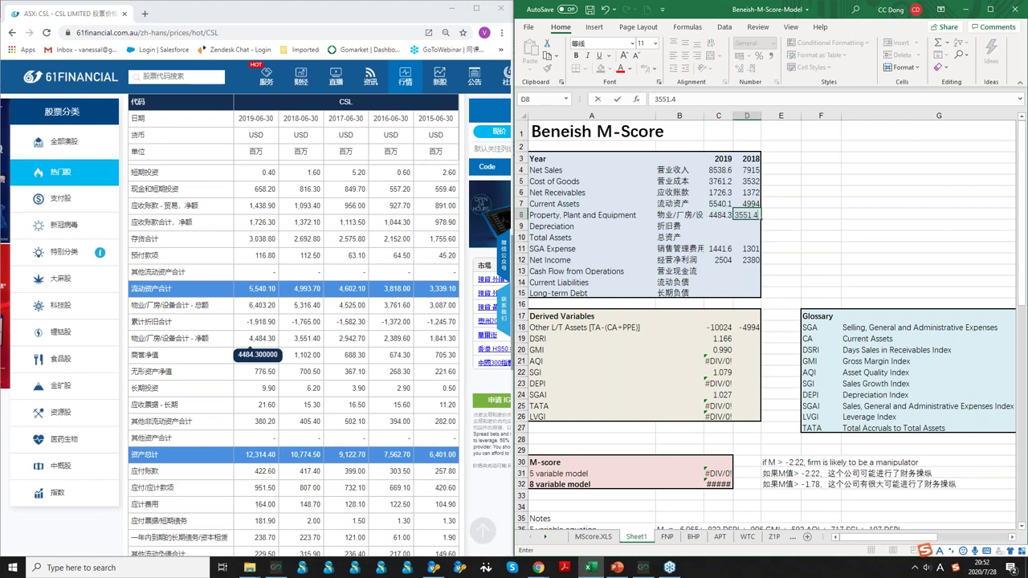
pyautogui.press('Down')
pyautogui.press('Left')
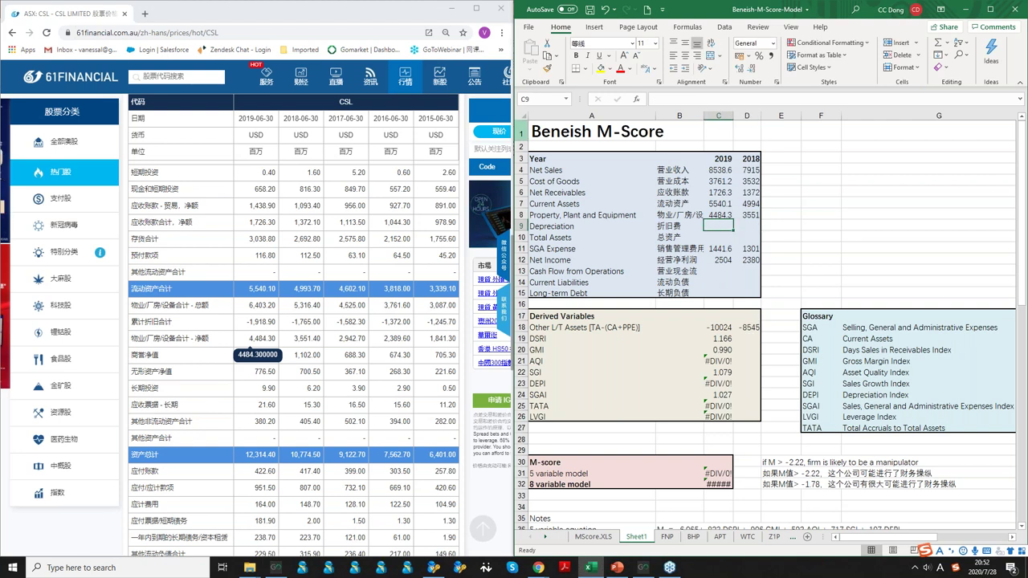
# Check the depreciation and amortisation row of CSL's income statement for 2019 and 2018 figures.
pyautogui.scroll(5, 384, 263)
pyautogui.click(241, 231)
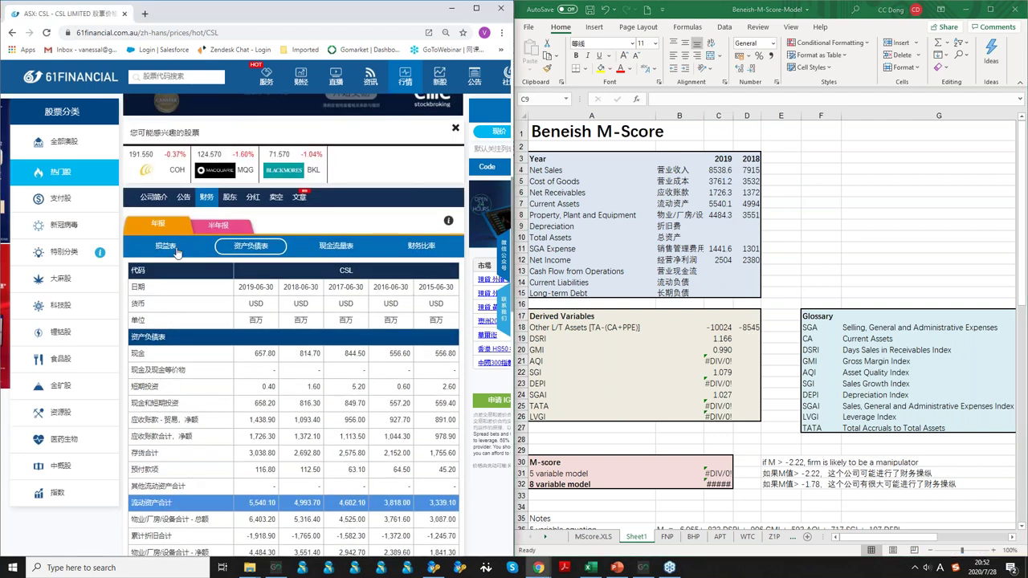
pyautogui.scroll(-5, 232, 270)
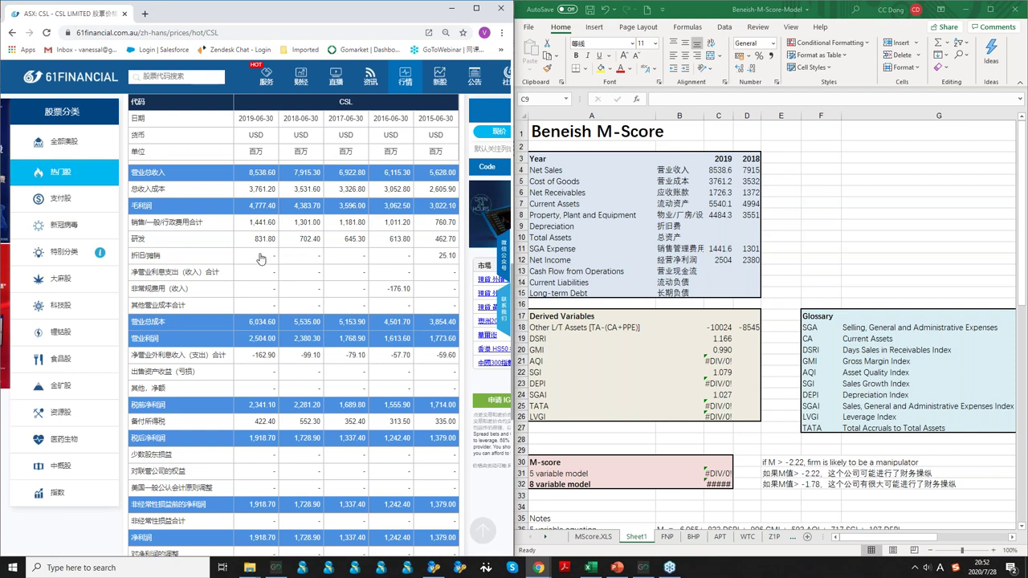
pyautogui.moveTo(259, 252); pyautogui.dragTo(314, 266)
pyautogui.click(313, 268)
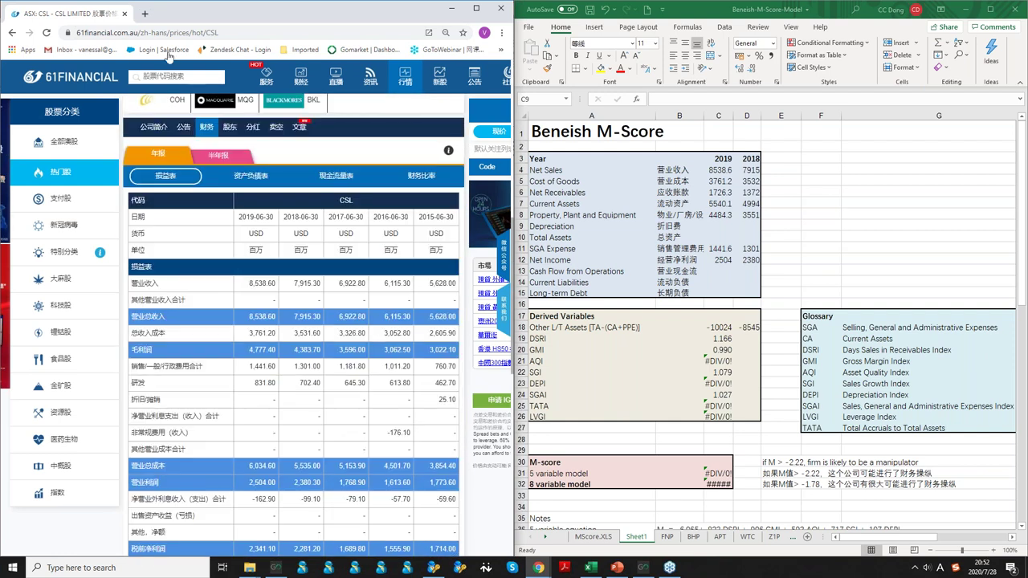
# Load morningstar.com.au in a new browser tab and go back to the CSL financials page.
pyautogui.click(145, 13)
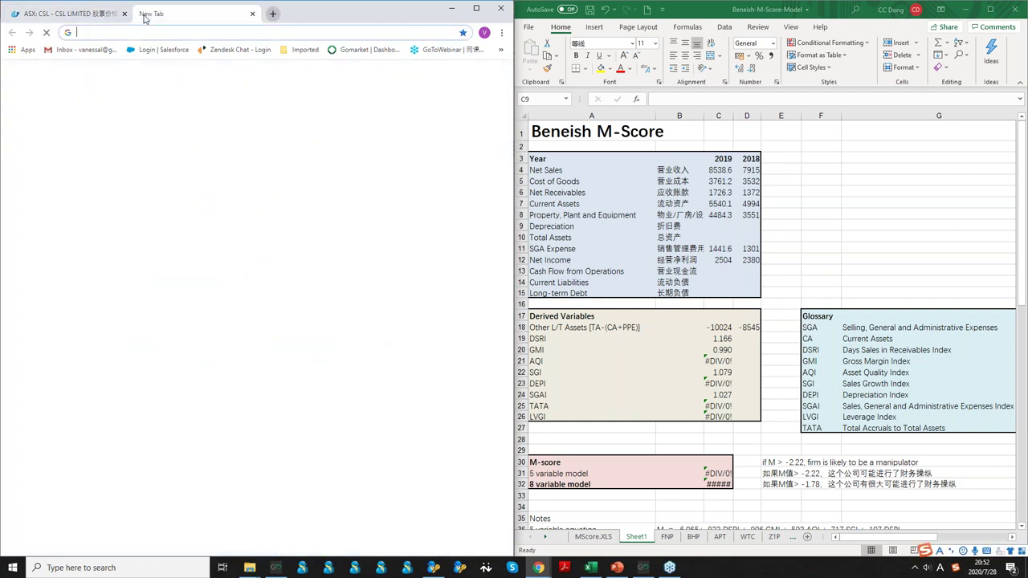
pyautogui.write('MOR')
pyautogui.press('Return')
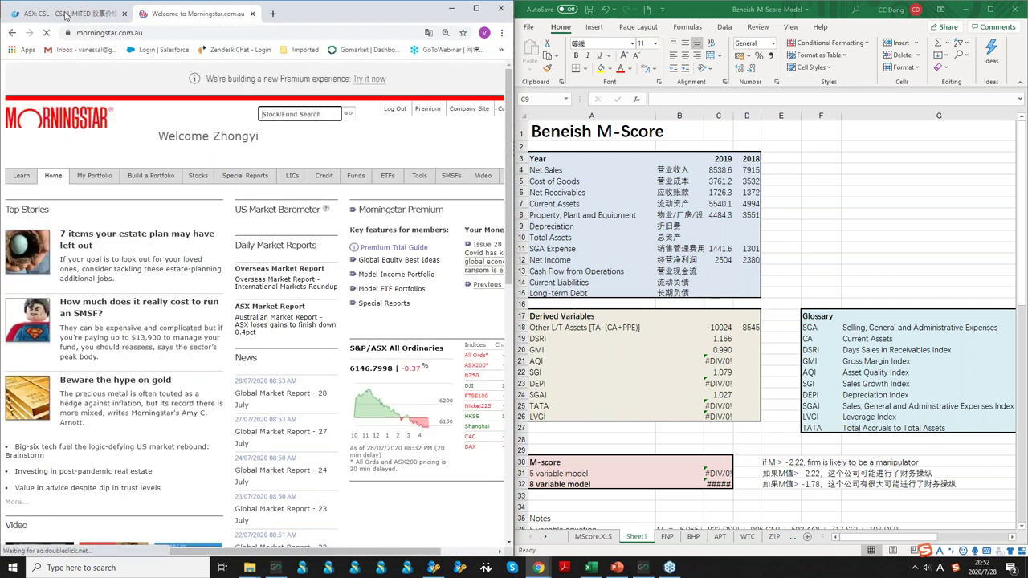
pyautogui.hotkey('ctrl', 'Tab')
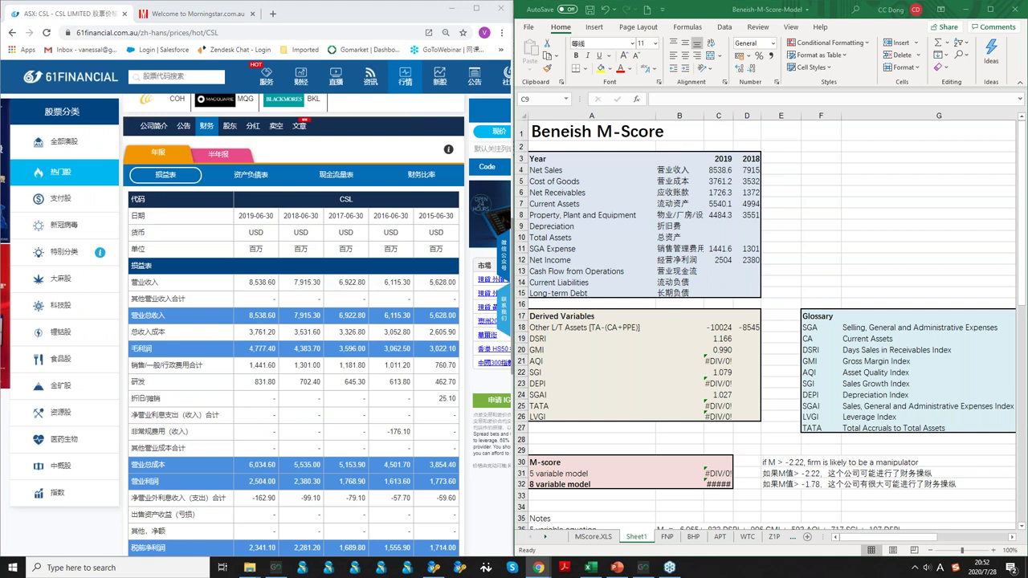
# Enter the balance sheet's accumulated depreciation as positive Depreciation values, 1918.9 for 2019 and 1765 for 2018.
pyautogui.scroll(-2, 254, 278)
pyautogui.scroll(3, 254, 279)
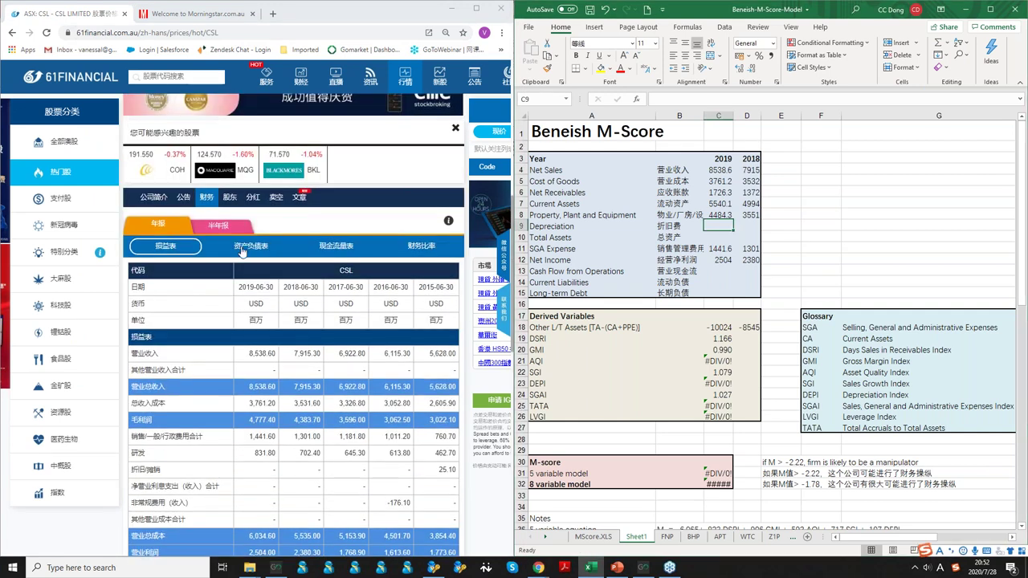
pyautogui.click(241, 251)
pyautogui.scroll(-3, 249, 386)
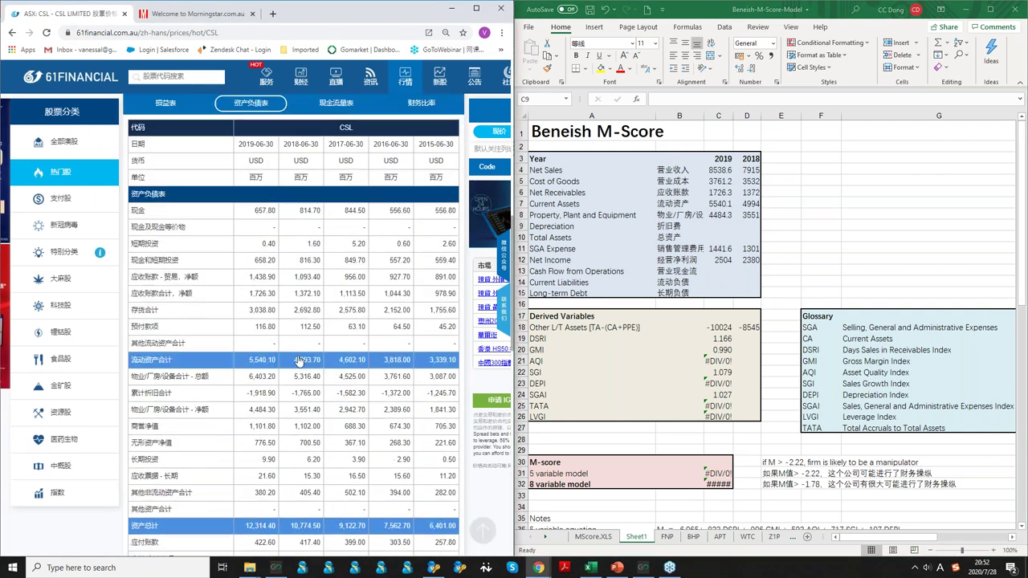
pyautogui.moveTo(248, 393); pyautogui.dragTo(276, 394)
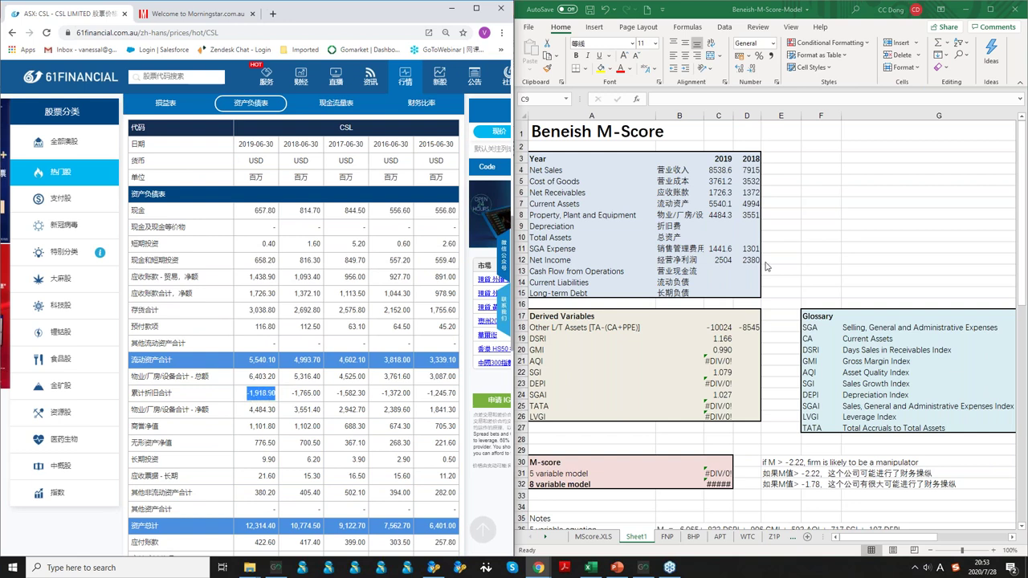
pyautogui.click(718, 226)
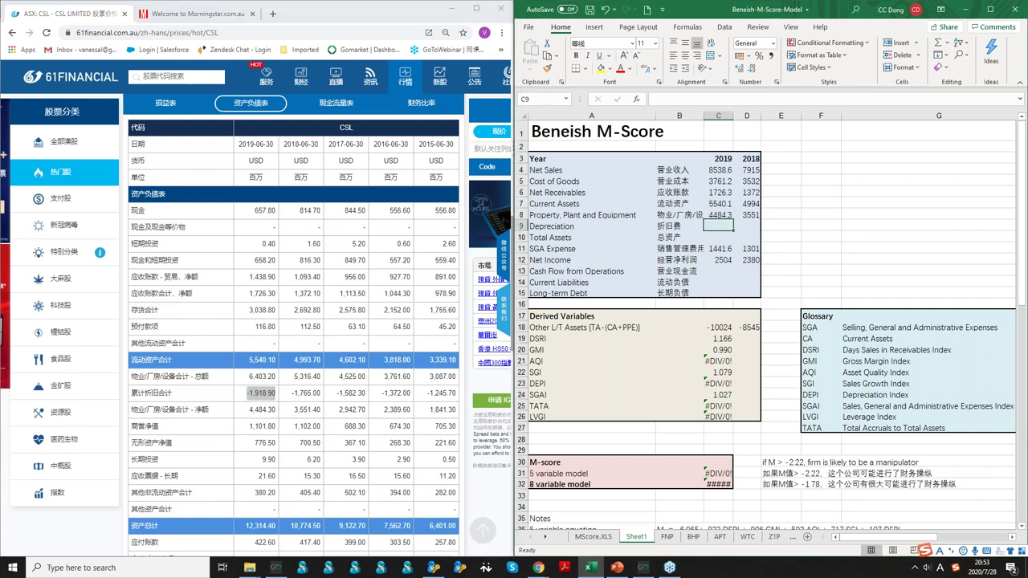
pyautogui.write('1918.')
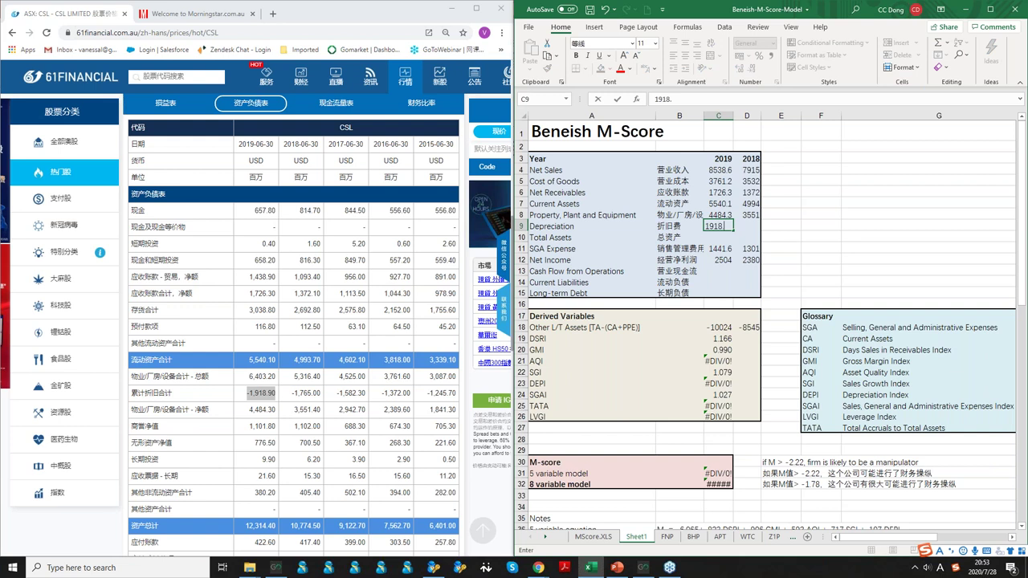
pyautogui.write('9')
pyautogui.press('Tab')
pyautogui.write('1765')
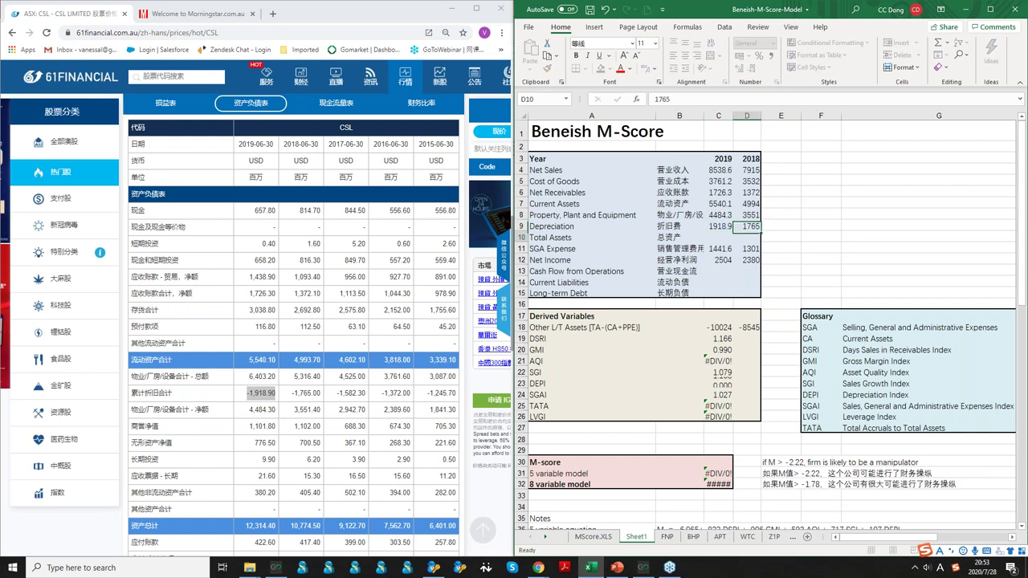
pyautogui.press('Return')
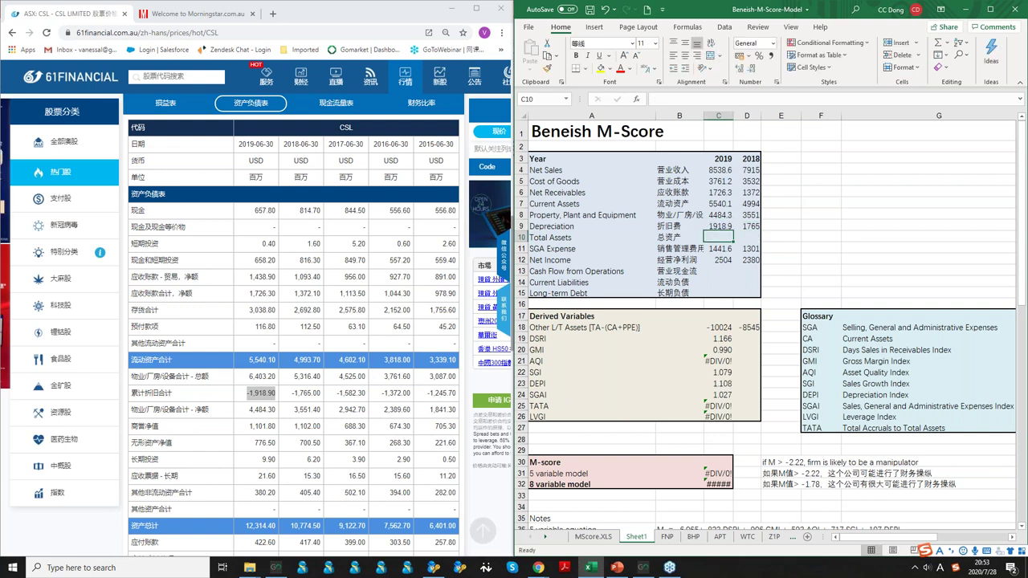
# Enter the Total Assets as 12314.4 for 2019 and 10774.5 for 2018.
pyautogui.write('12314.4')
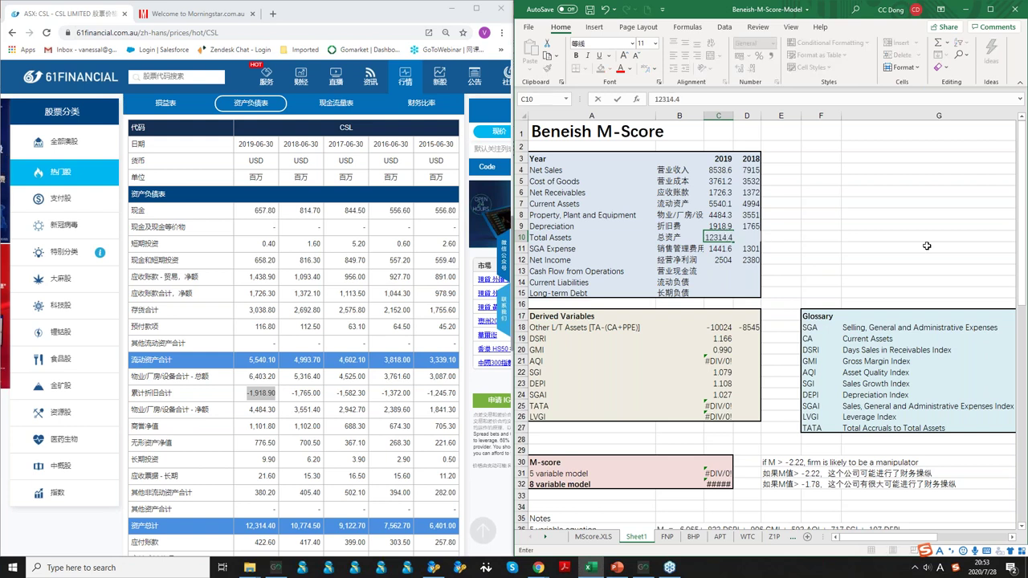
pyautogui.press('Tab')
pyautogui.write('10774.5')
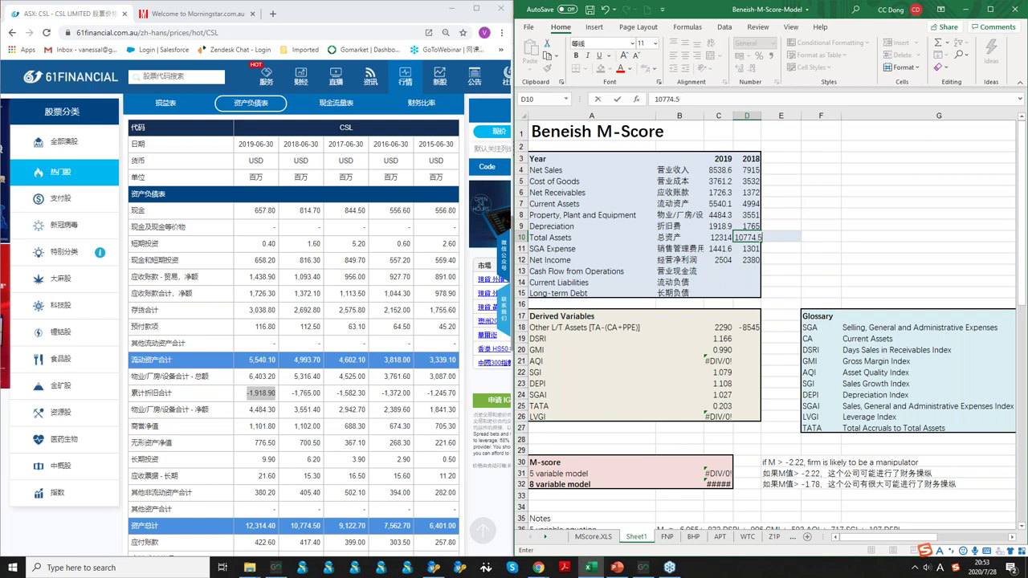
pyautogui.click(938, 282)
# Enter the balance sheet's total current liabilities in the Current Liabilities row, 2188.2 for 2019 and 1914.7 for 2018.
pyautogui.scroll(-1, 884, 322)
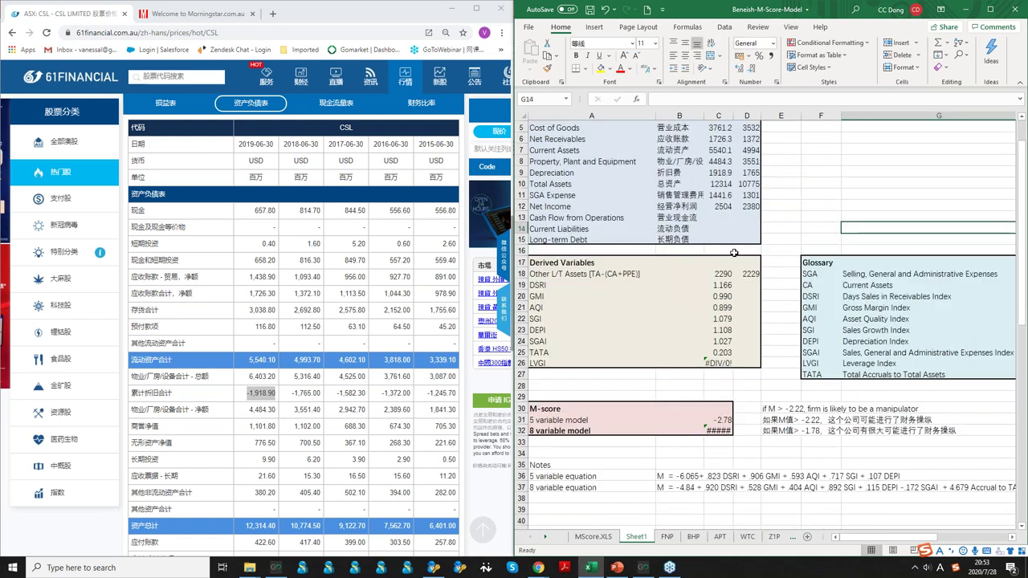
pyautogui.scroll(-3, 269, 357)
pyautogui.click(710, 227)
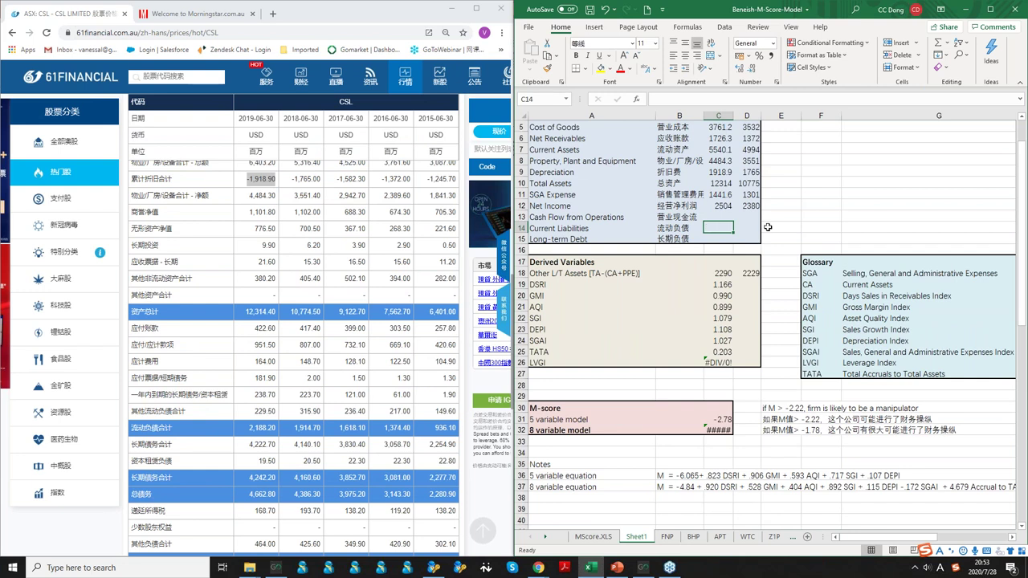
pyautogui.write('2188.2')
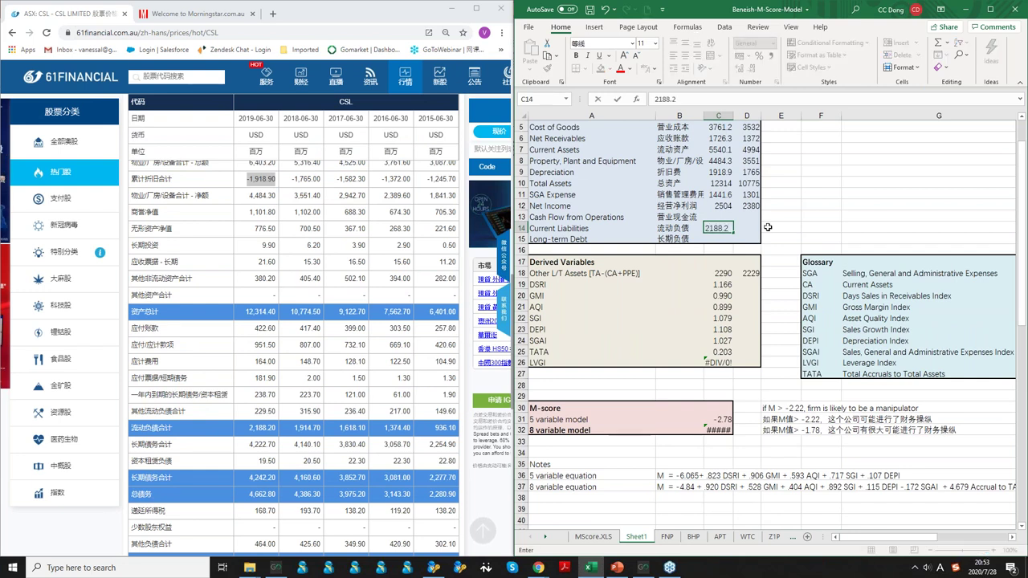
pyautogui.press('Tab')
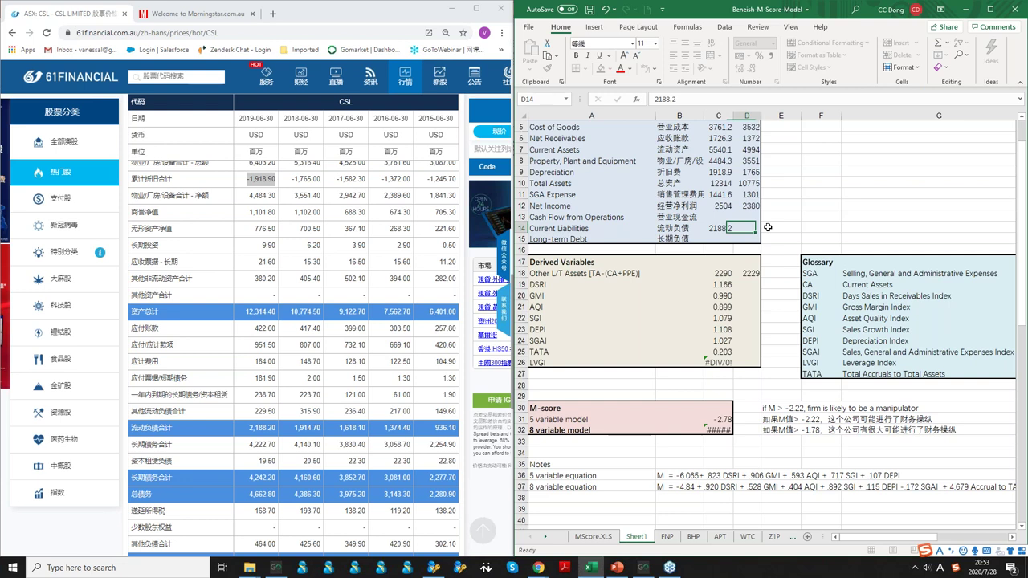
pyautogui.write('1914.7')
pyautogui.press('Return')
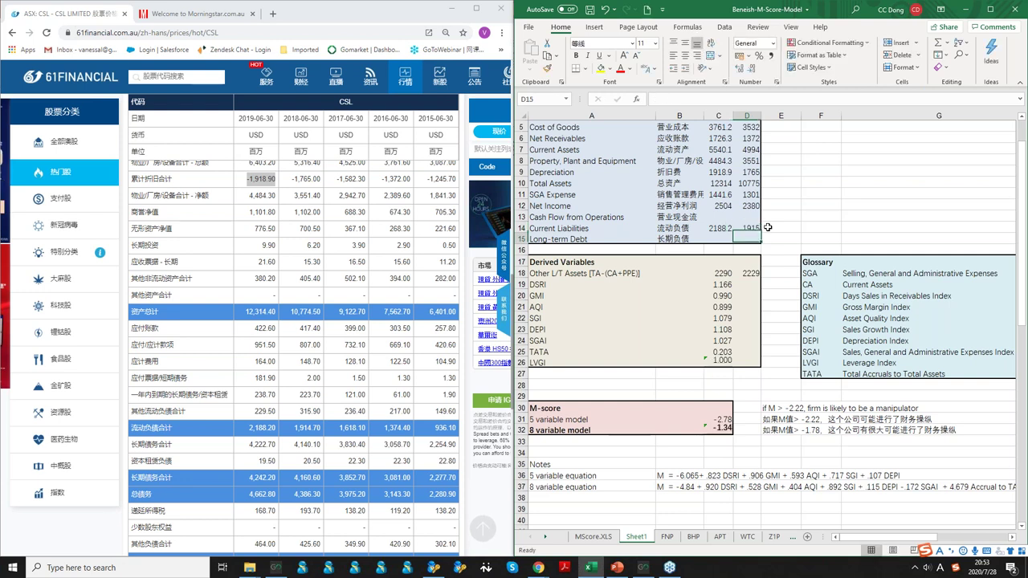
# Enter the Long-term Debt as 4242.2 for 2019 and 4160.6 for 2018.
pyautogui.press('F2')
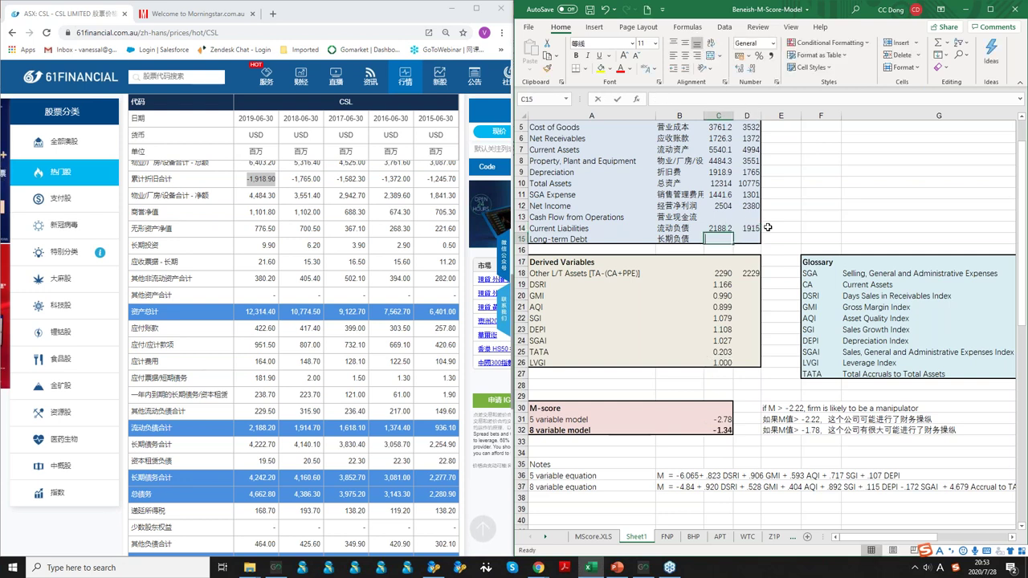
pyautogui.write('4242.')
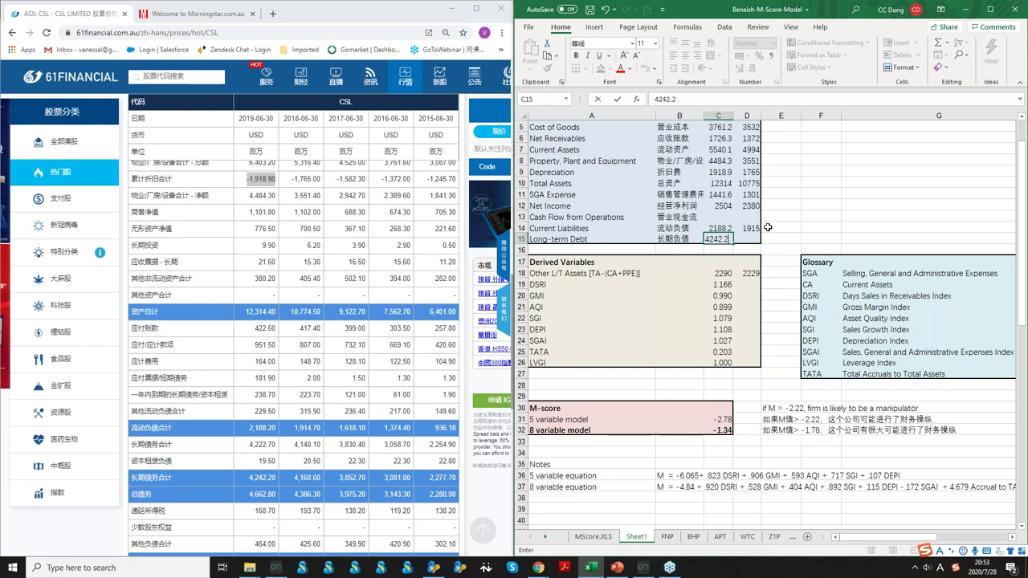
pyautogui.write('2')
pyautogui.press('Tab')
pyautogui.write('4160.6')
pyautogui.press('Return')
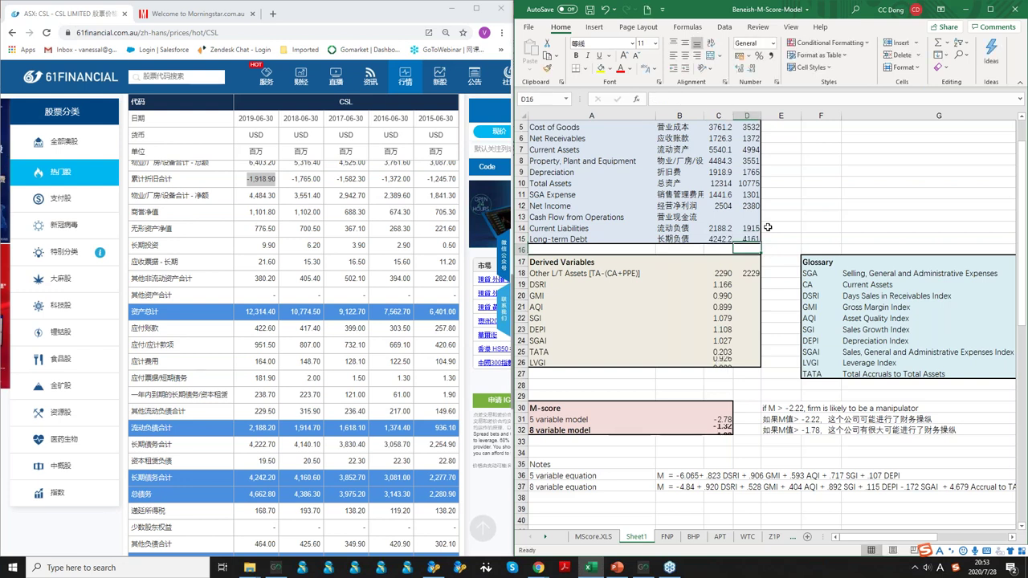
# Open CSL's annual cash flow statement on the financials page at the net operating cash flow row.
pyautogui.press('Up')
pyautogui.press('Up')
pyautogui.press('Up')
pyautogui.press('Left')
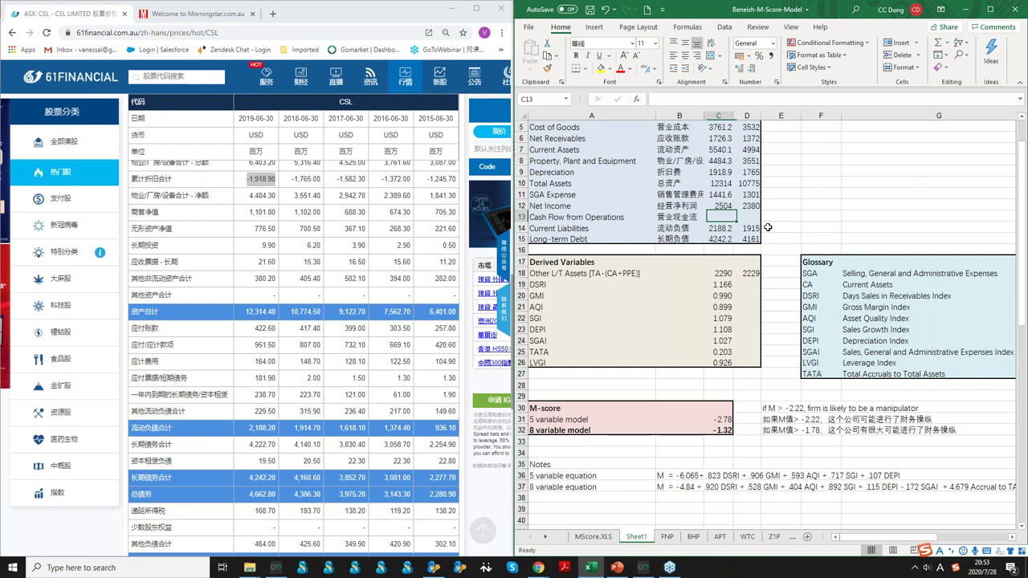
pyautogui.scroll(4, 345, 185)
pyautogui.click(346, 185)
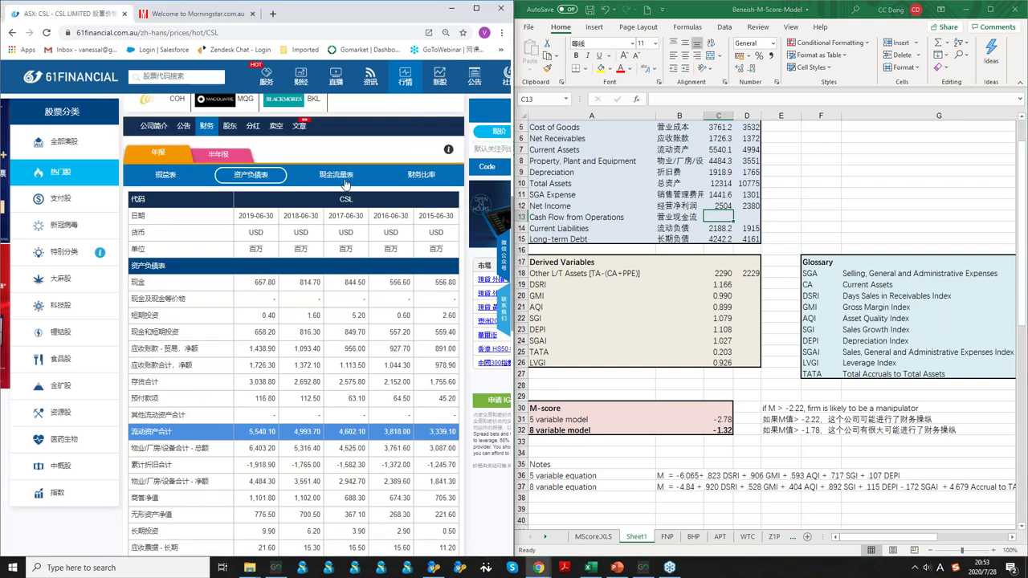
pyautogui.scroll(-5, 345, 241)
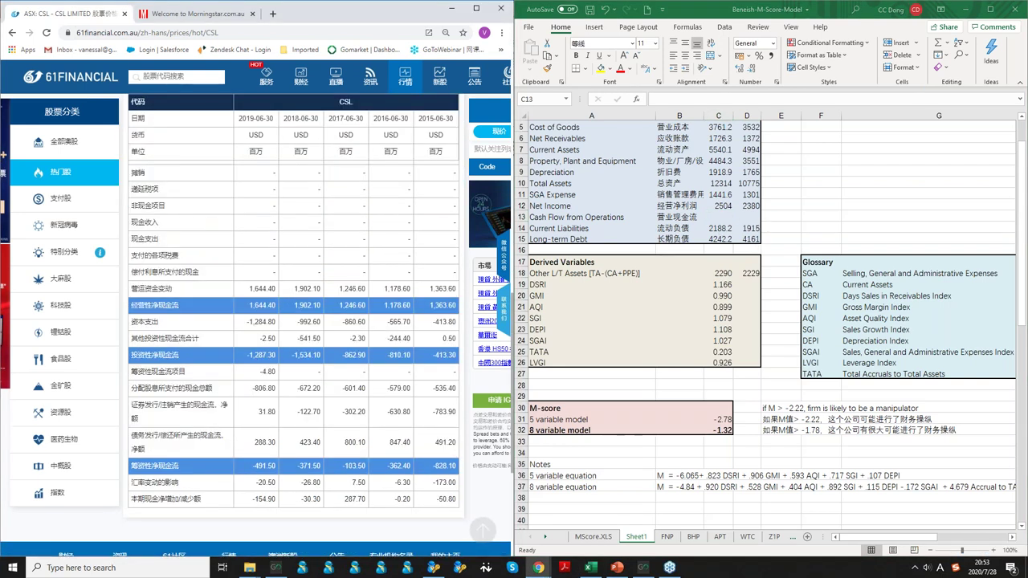
# Enter the Cash Flow from Operations as 1644.4 for 2019 and 1902 for 2018.
pyautogui.doubleClick(718, 216)
pyautogui.write('1644.4')
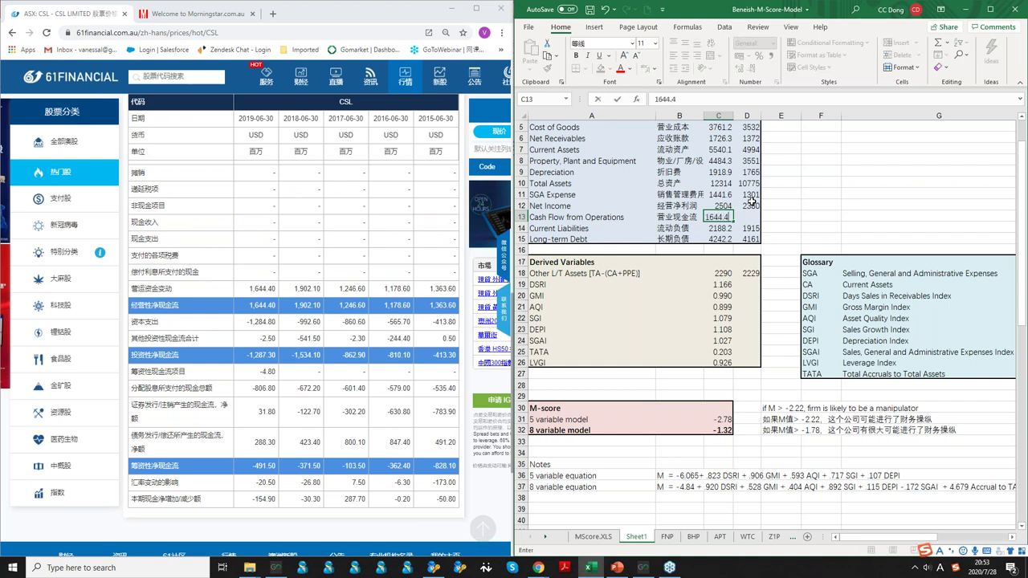
pyautogui.press('Tab')
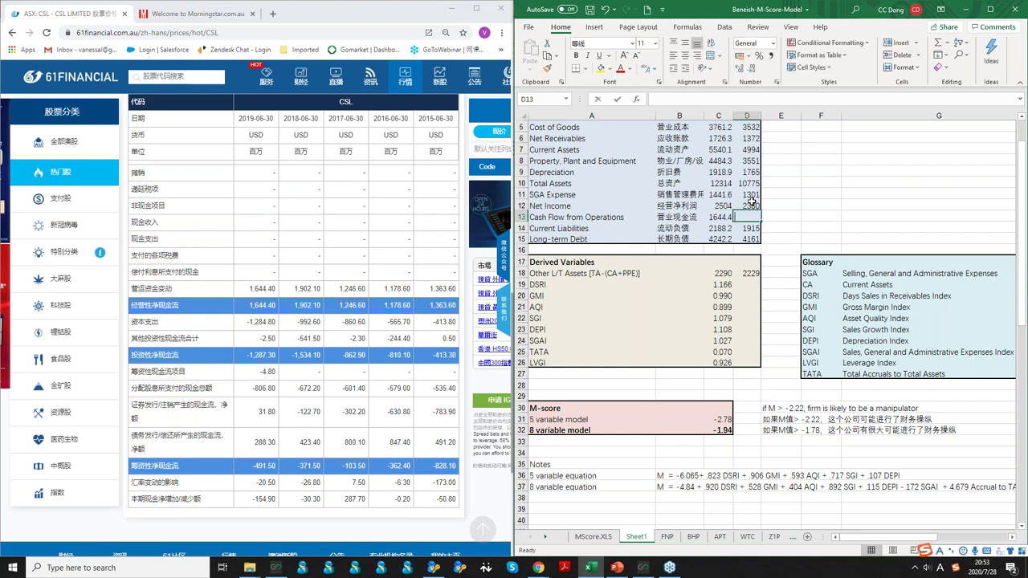
pyautogui.write('1902')
pyautogui.press('Return')
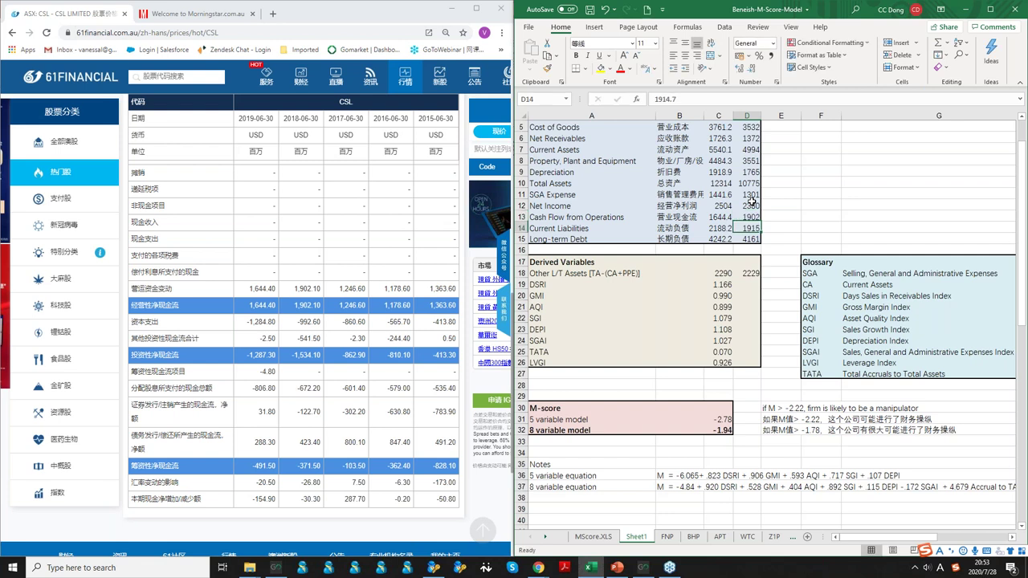
# Examine the 5 and 8 variable M-scores against the manipulation thresholds of -2.22 and -1.78, along with the derived variables.
pyautogui.click(869, 440)
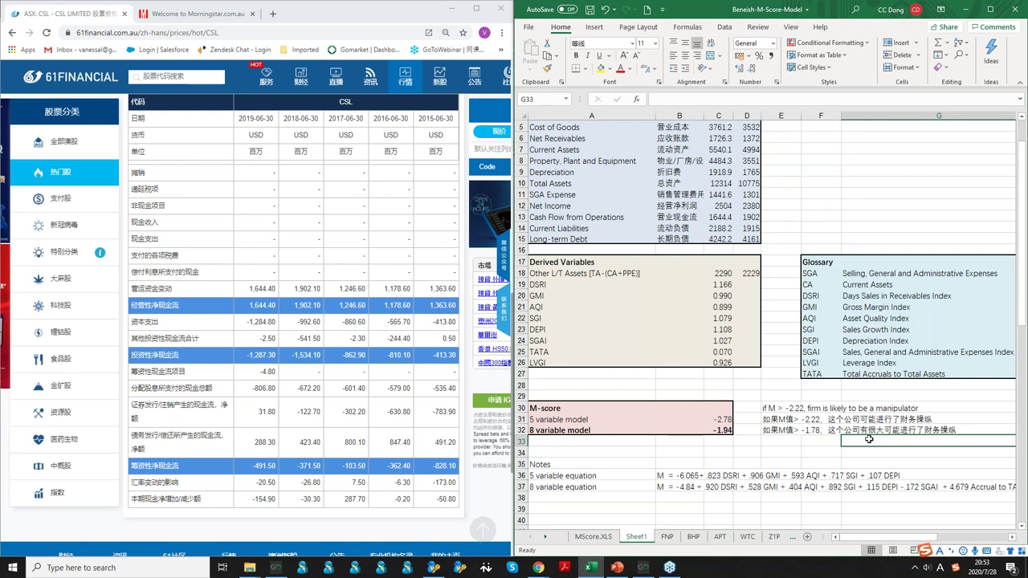
pyautogui.click(892, 216)
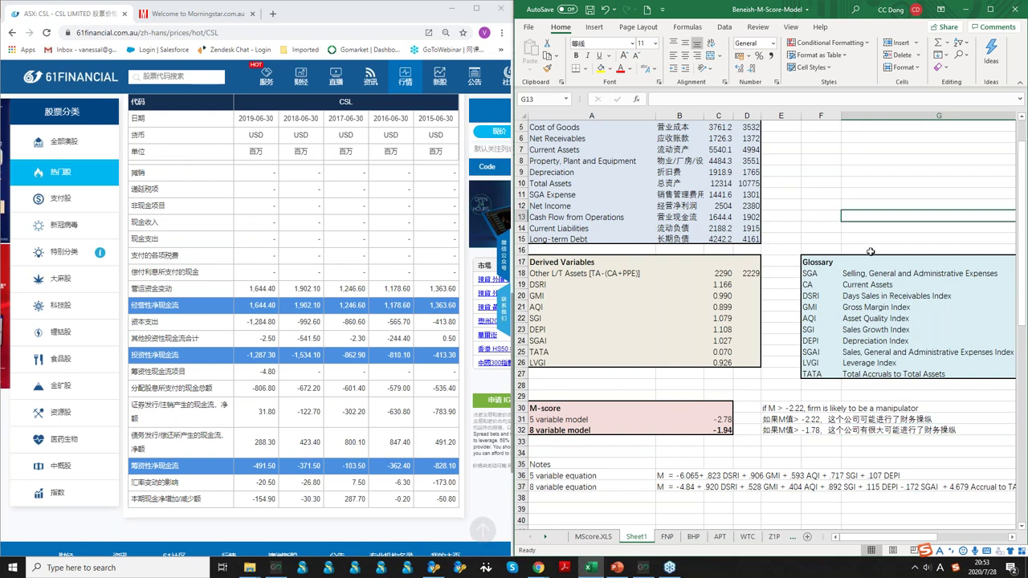
pyautogui.scroll(2, 871, 251)
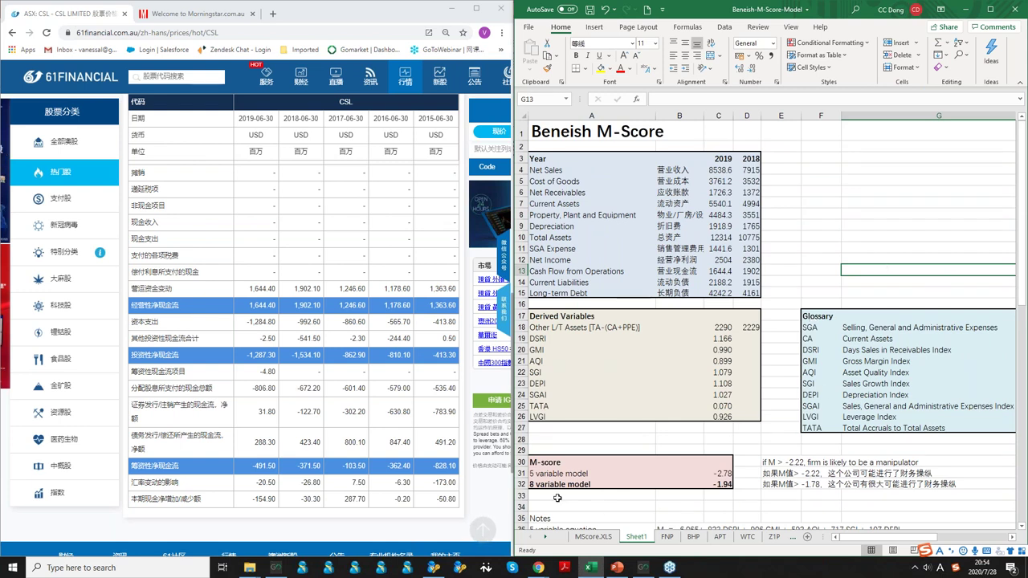
pyautogui.moveTo(558, 483); pyautogui.dragTo(719, 484)
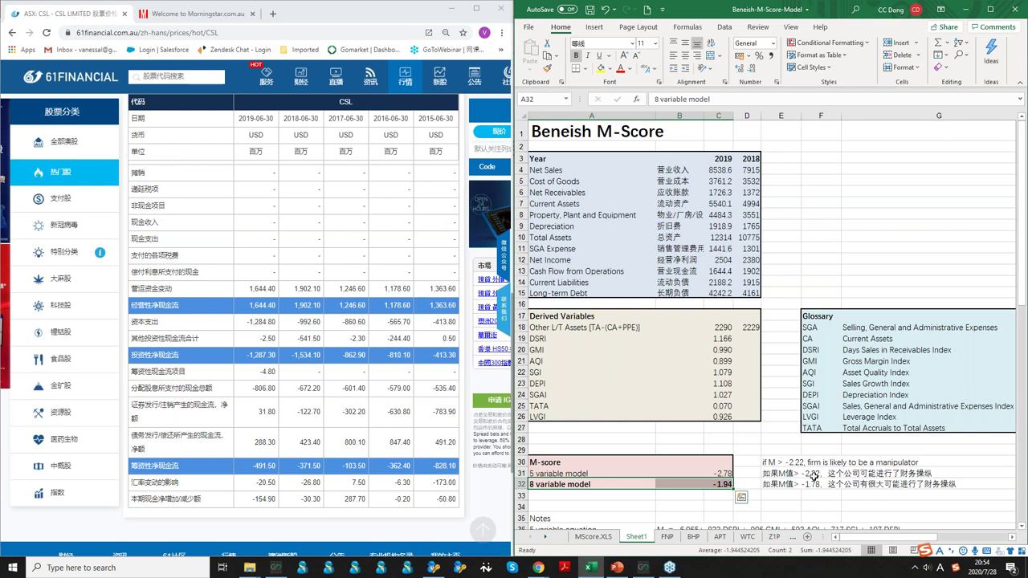
pyautogui.click(814, 476)
pyautogui.click(813, 504)
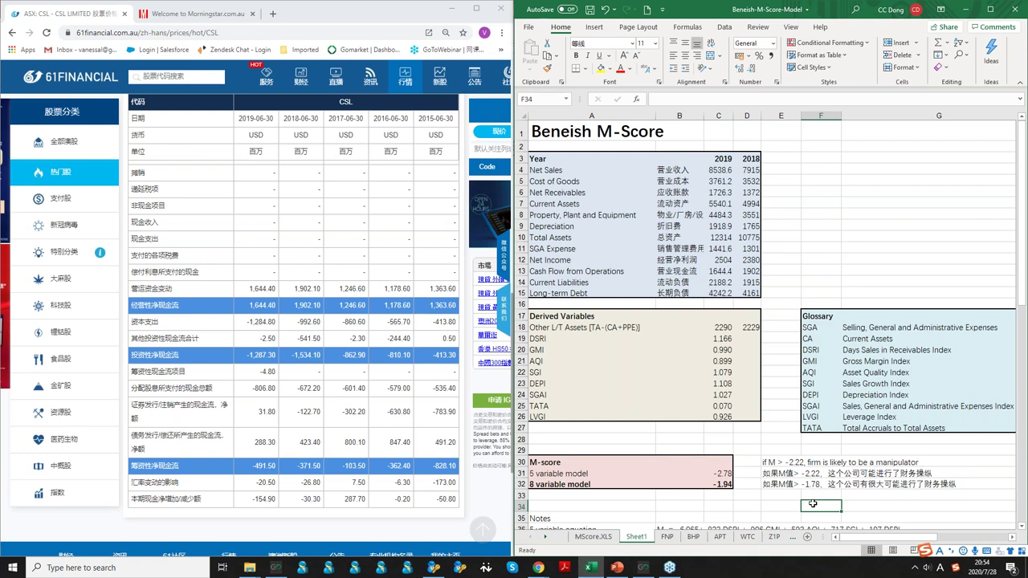
pyautogui.click(747, 417)
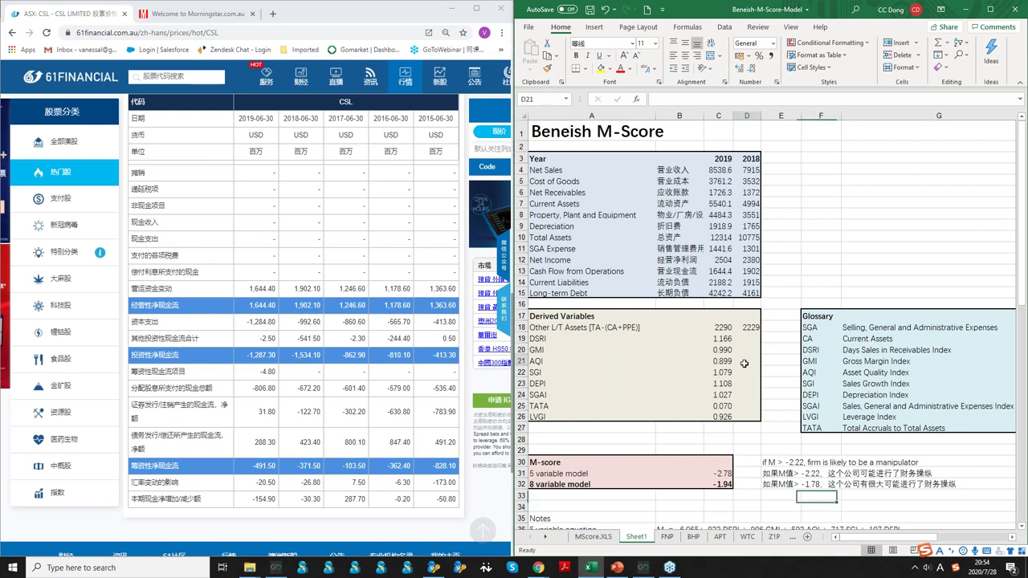
pyautogui.click(776, 304)
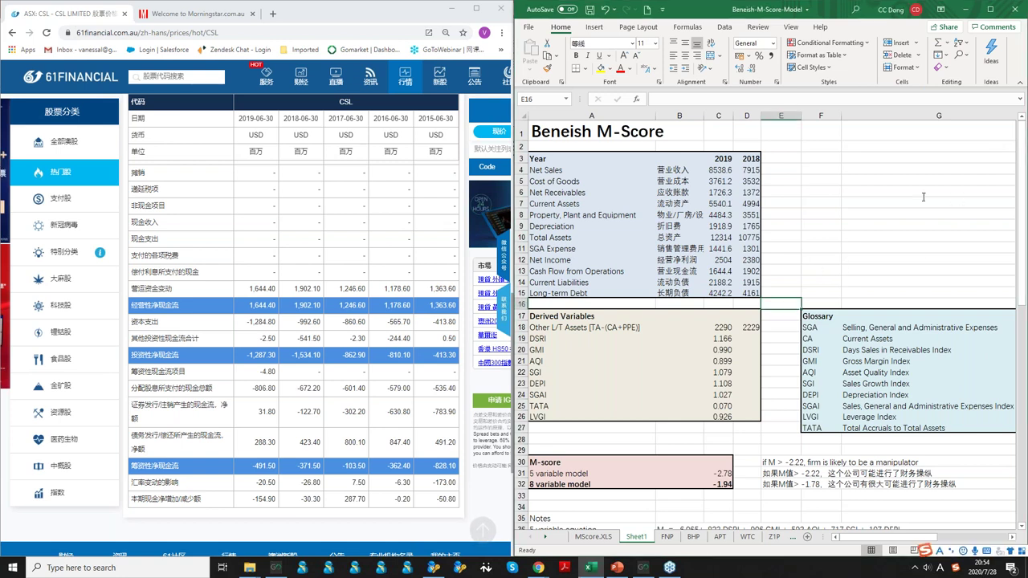
pyautogui.click(799, 247)
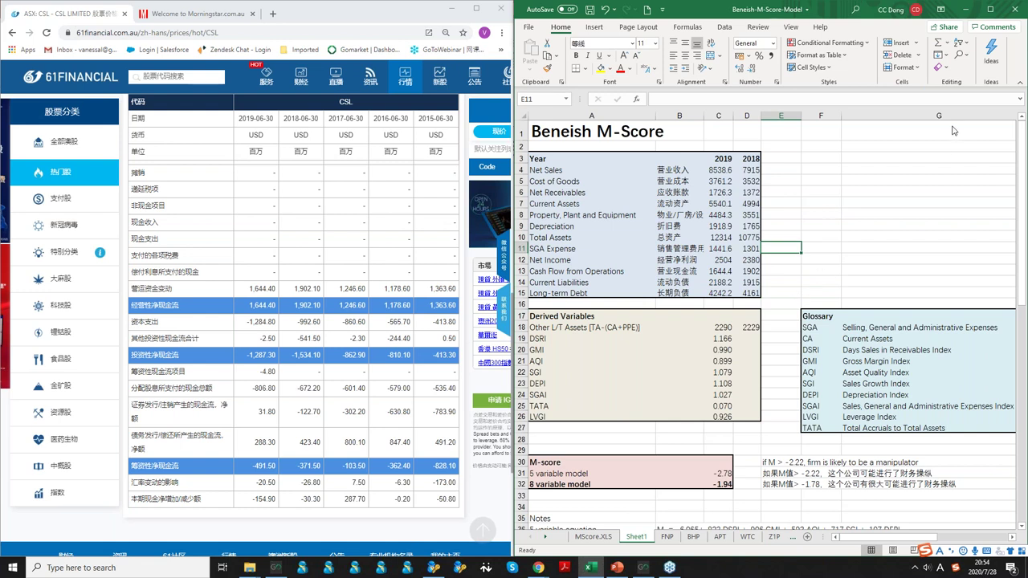
# Check the model's Depreciation row against the depreciation and amortisation rows of CSL's cash flow statement.
pyautogui.moveTo(671, 225); pyautogui.dragTo(746, 222)
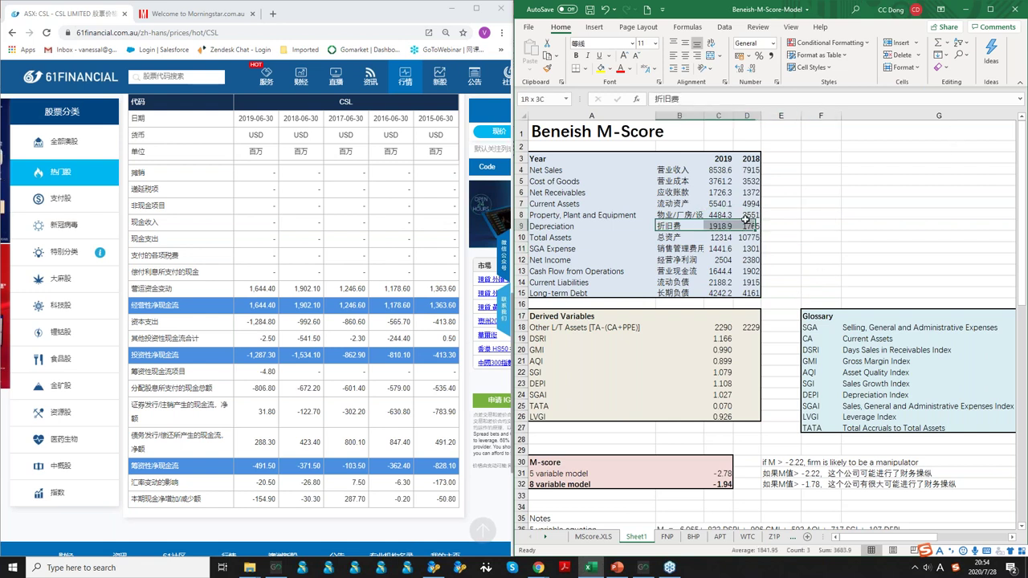
pyautogui.click(835, 227)
pyautogui.scroll(3, 382, 356)
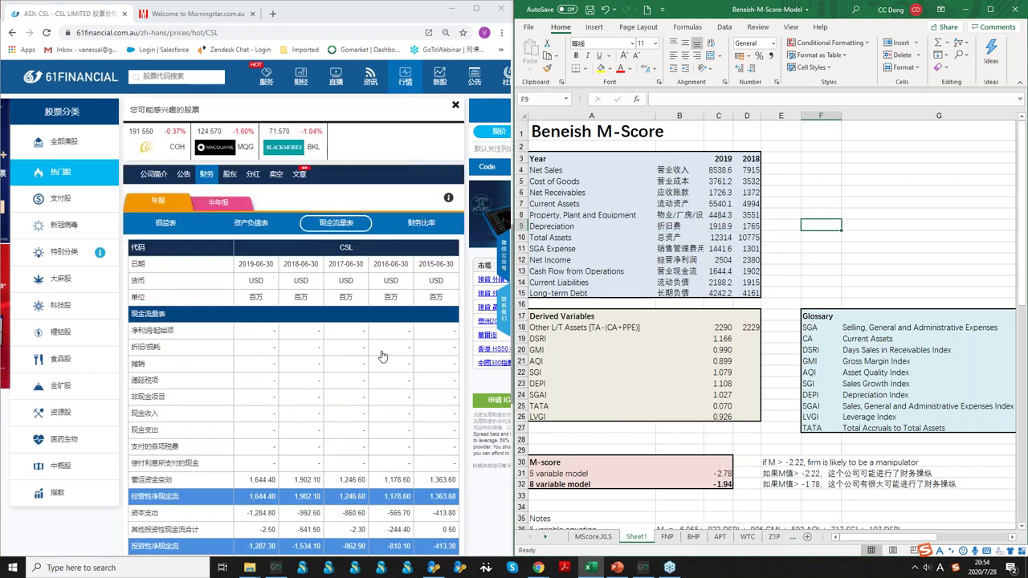
pyautogui.scroll(-3, 382, 356)
pyautogui.scroll(2, 239, 298)
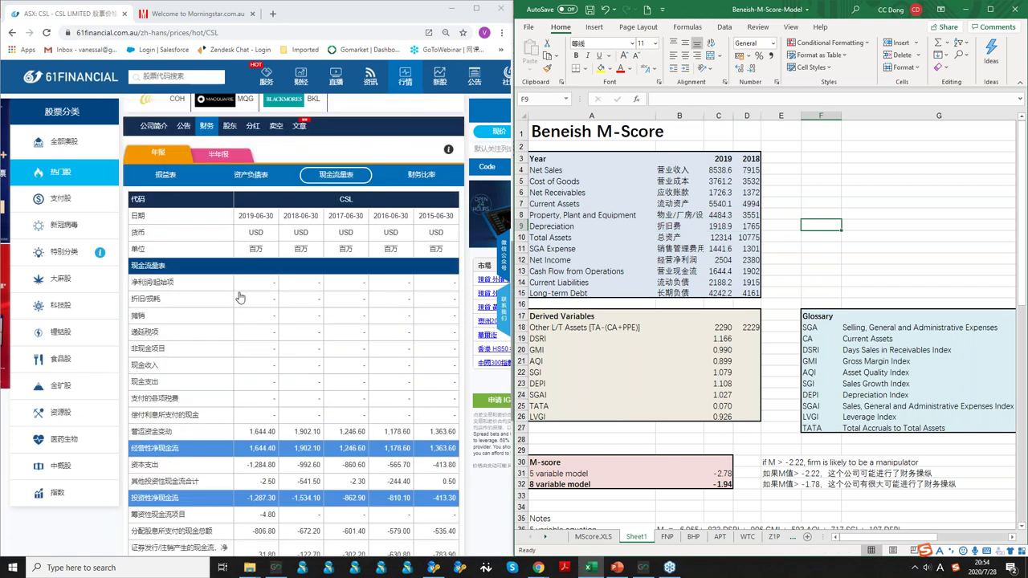
pyautogui.moveTo(239, 298); pyautogui.dragTo(145, 317)
# Search Morningstar for CSL and open its stock report page.
pyautogui.click(203, 12)
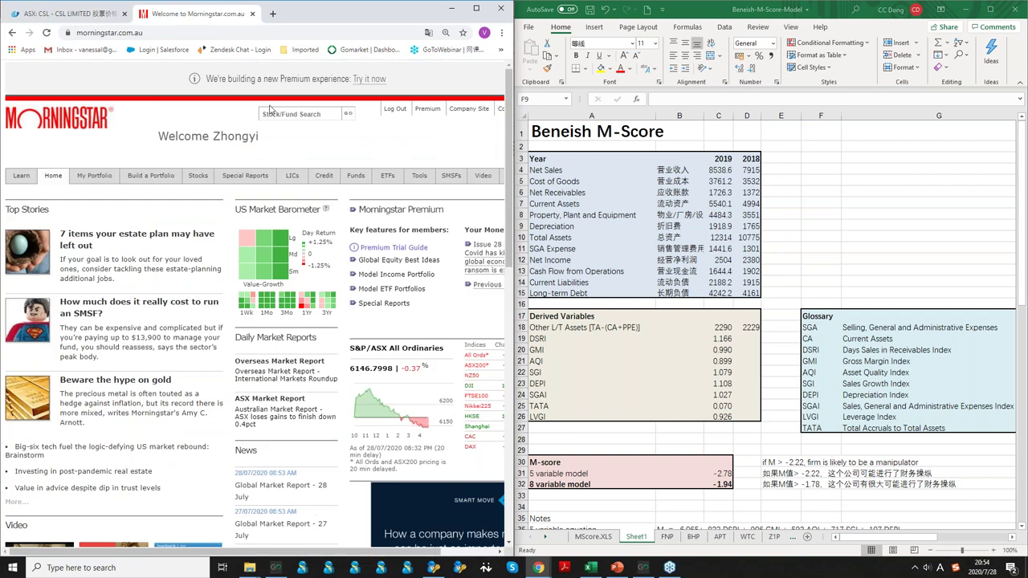
pyautogui.write('CSL')
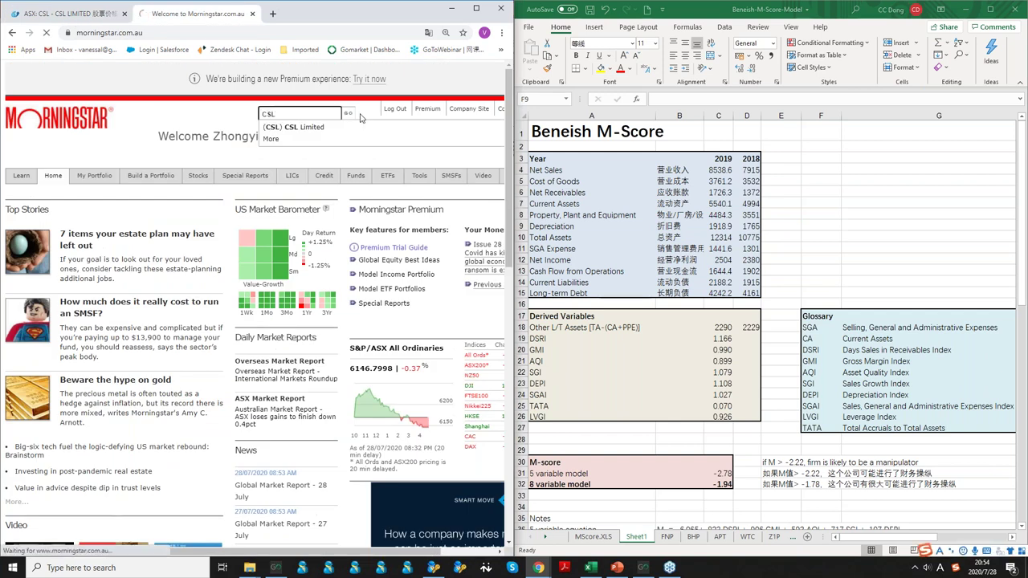
pyautogui.press('Return')
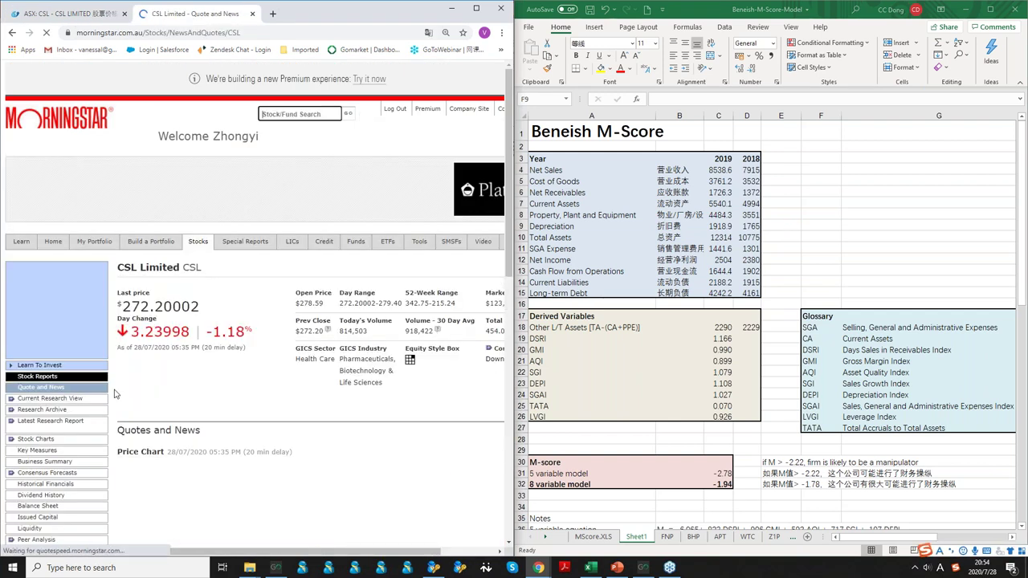
pyautogui.scroll(-1, 97, 377)
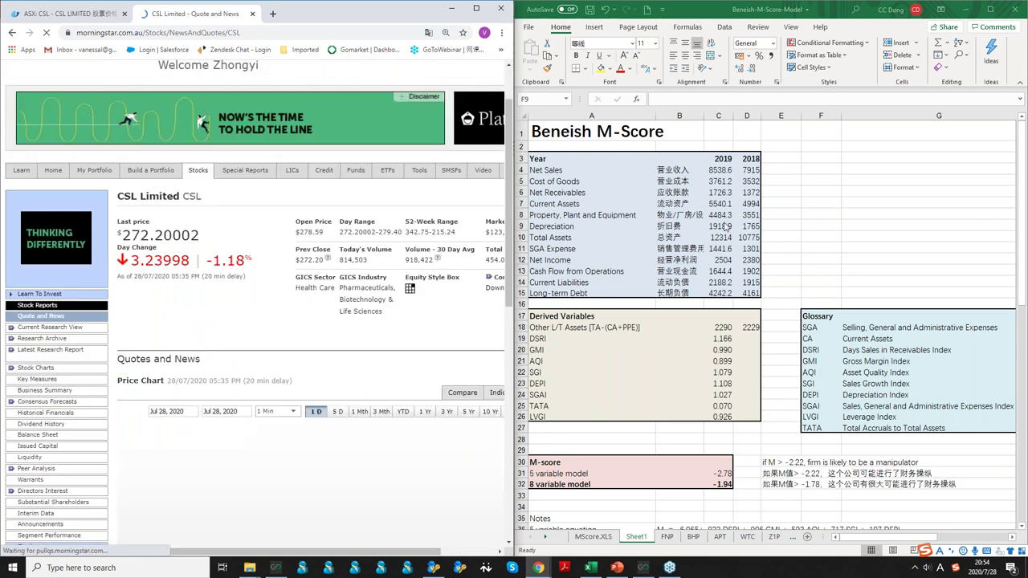
# Make the Depreciation row's Chinese label and its 2019 and 2018 values bold in the Excel model.
pyautogui.moveTo(660, 226); pyautogui.dragTo(747, 226)
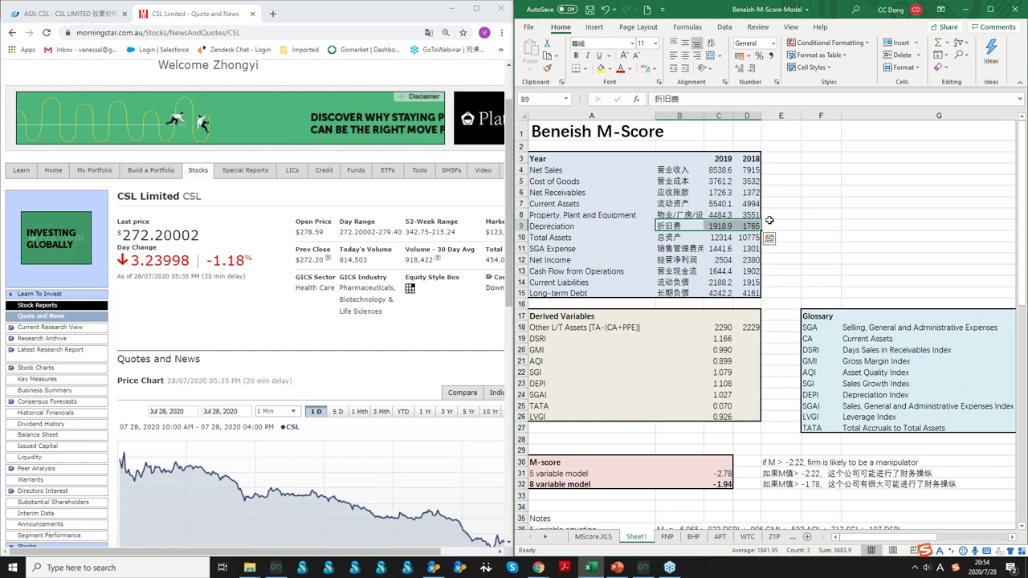
pyautogui.hotkey('ctrl', 'b')
pyautogui.click(815, 257)
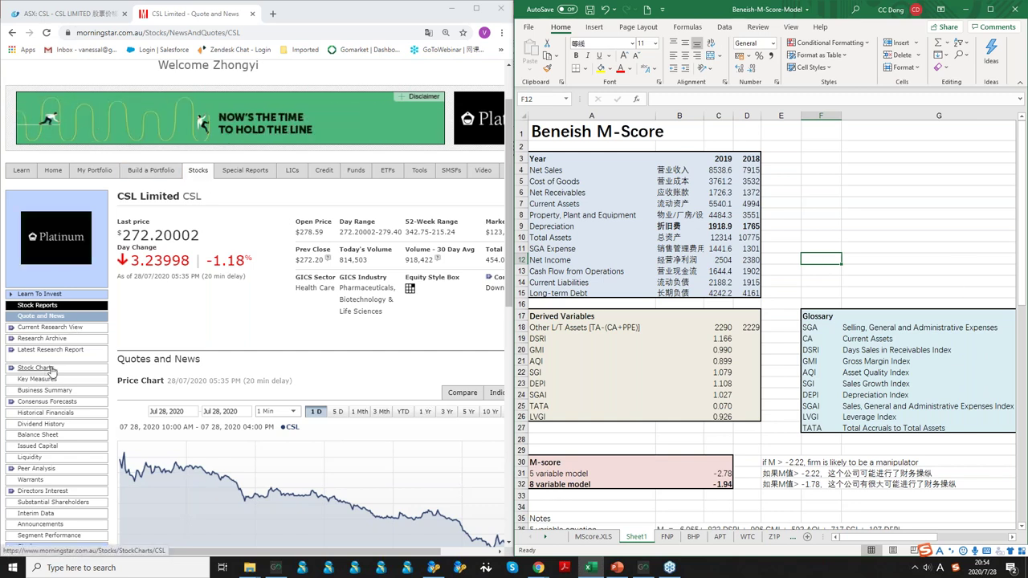
# Open CSL's balance sheet on Morningstar in a maximised browser window and examine its current and non-current asset tables.
pyautogui.click(46, 438)
pyautogui.scroll(-1, 157, 380)
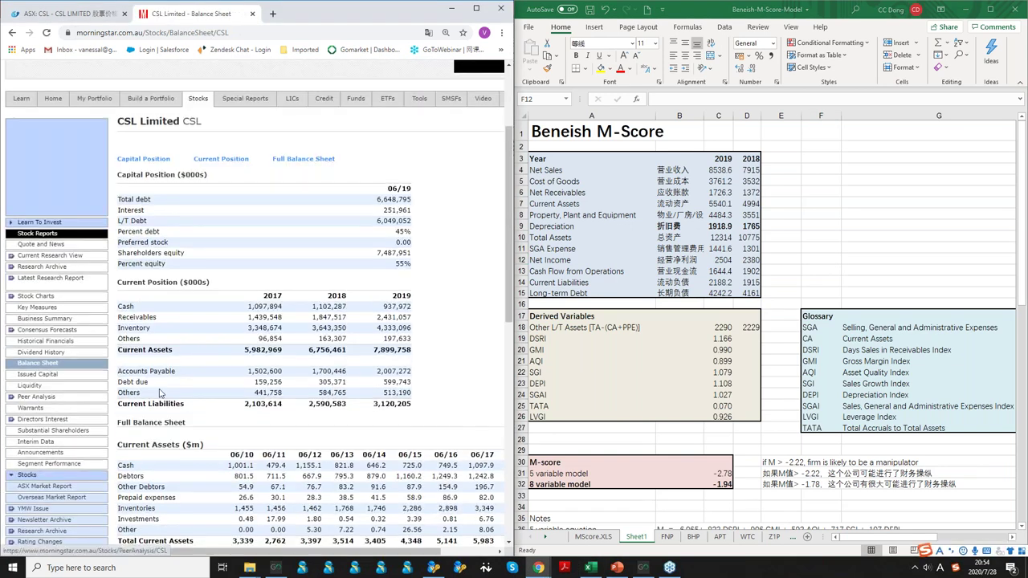
pyautogui.click(476, 9)
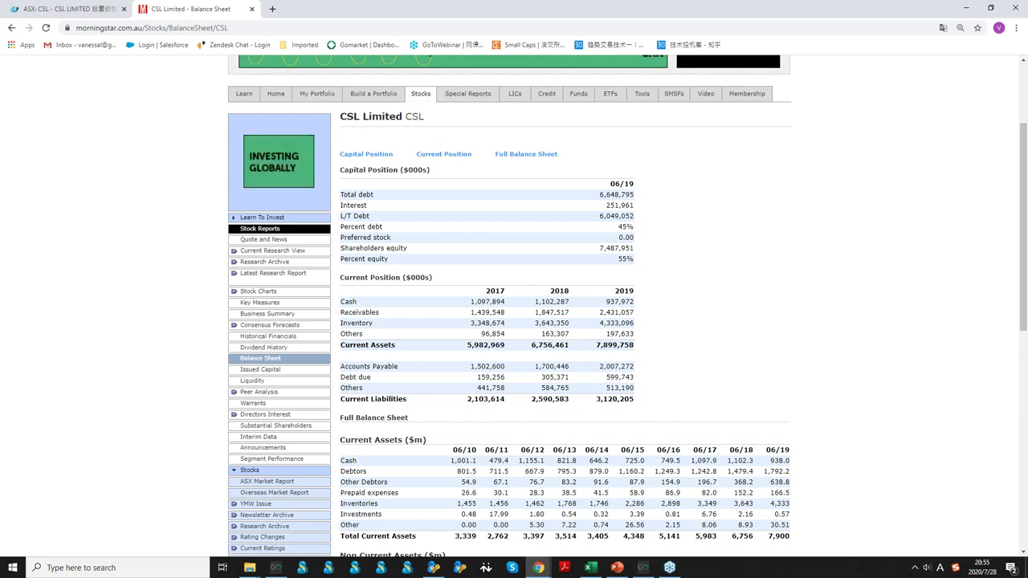
pyautogui.scroll(-2, 514, 321)
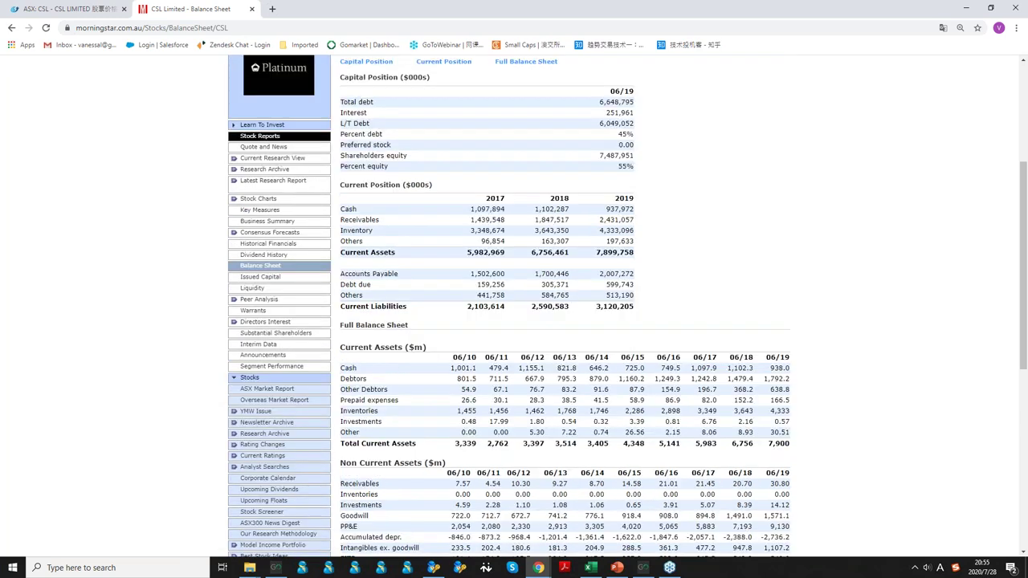
pyautogui.scroll(-3, 514, 322)
pyautogui.scroll(2, 280, 196)
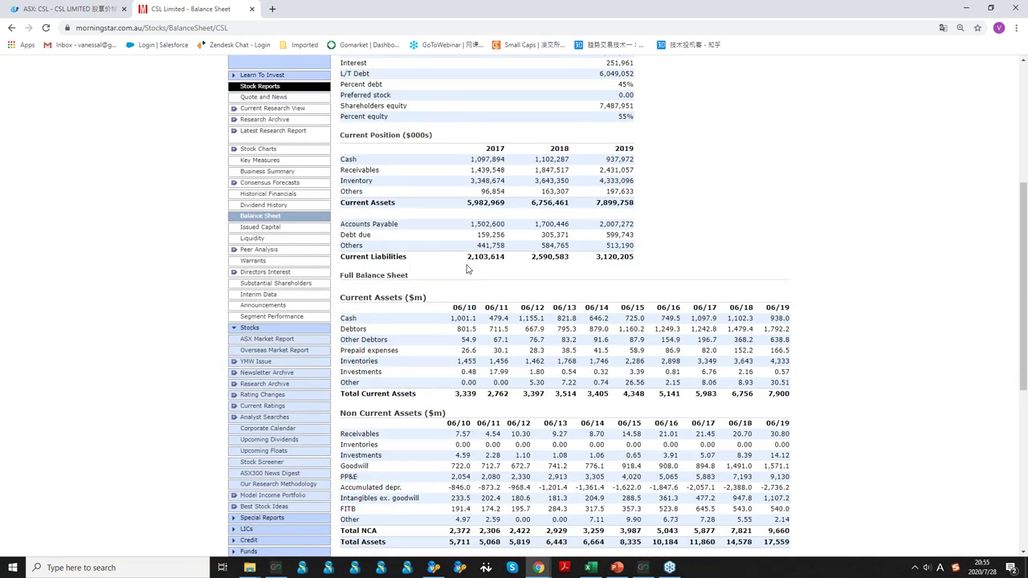
# Open CSL's Historical Financials on Morningstar, examine its depreciation and amortisation rows, and return to the balance sheet.
pyautogui.click(279, 196)
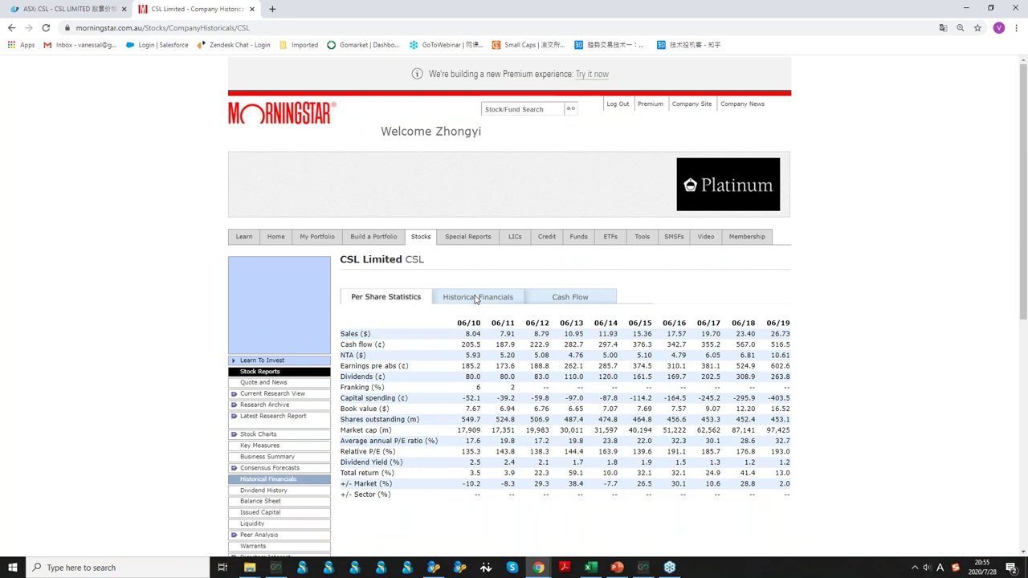
pyautogui.click(477, 298)
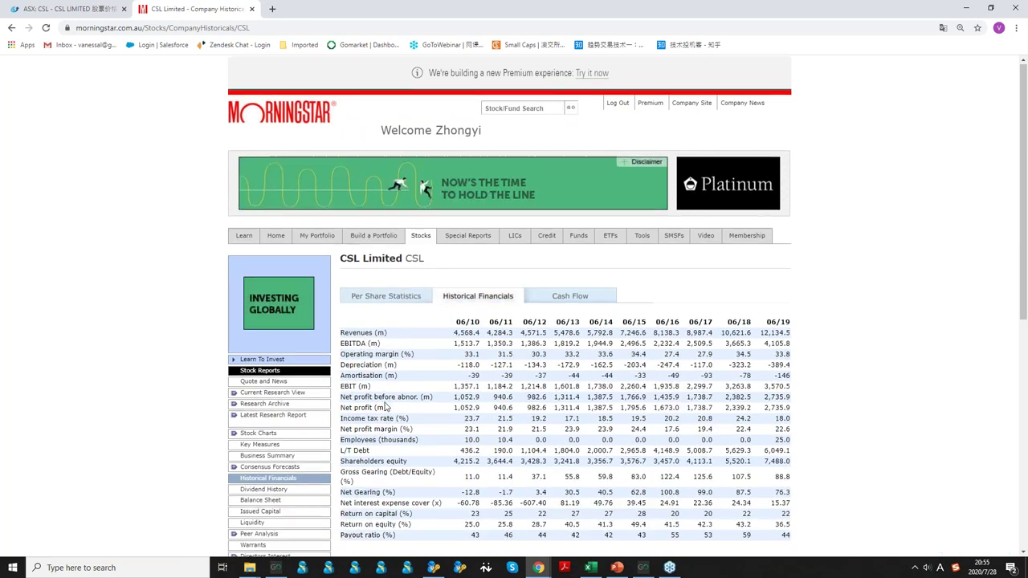
pyautogui.scroll(-3, 384, 407)
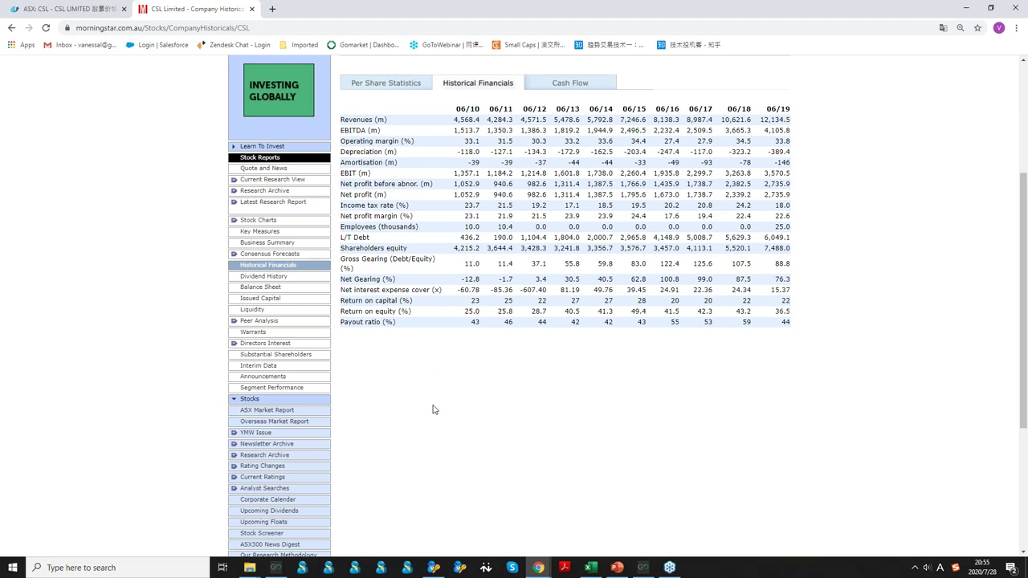
pyautogui.click(258, 290)
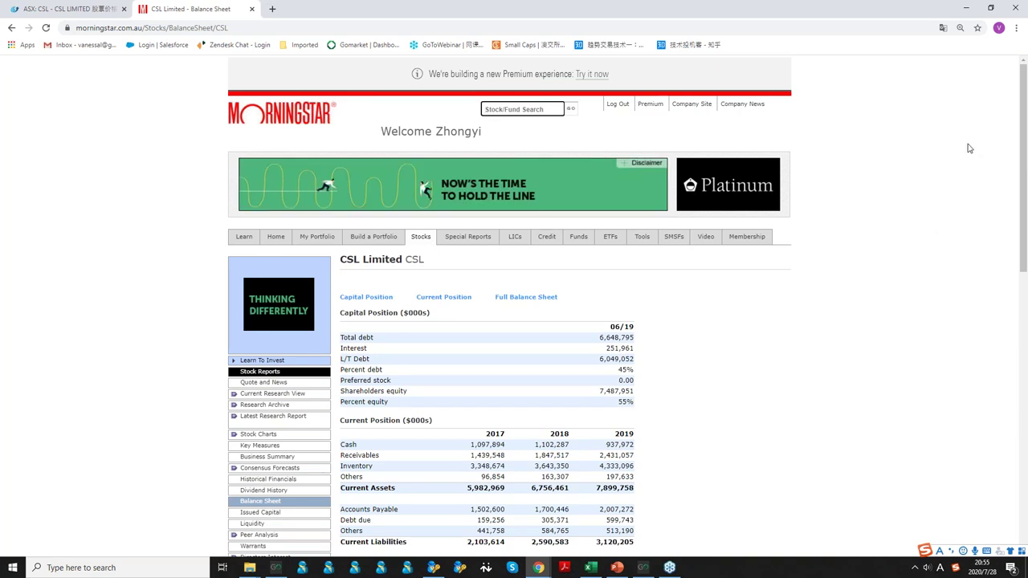
# Switch to CSL's page on 61Financial and examine the depreciation/amortisation row (折旧/摊销) of its income statement.
pyautogui.click(45, 8)
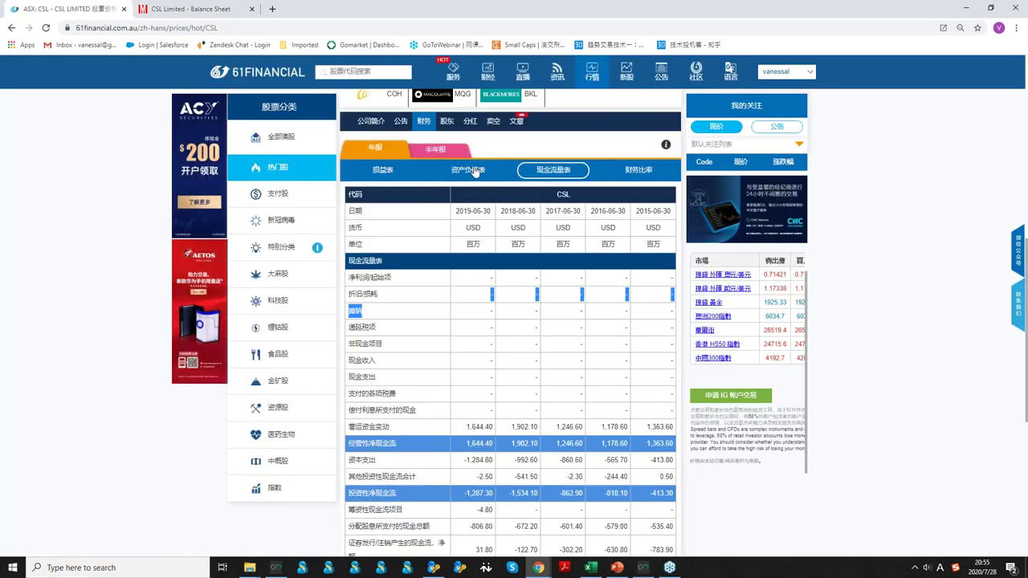
pyautogui.click(391, 172)
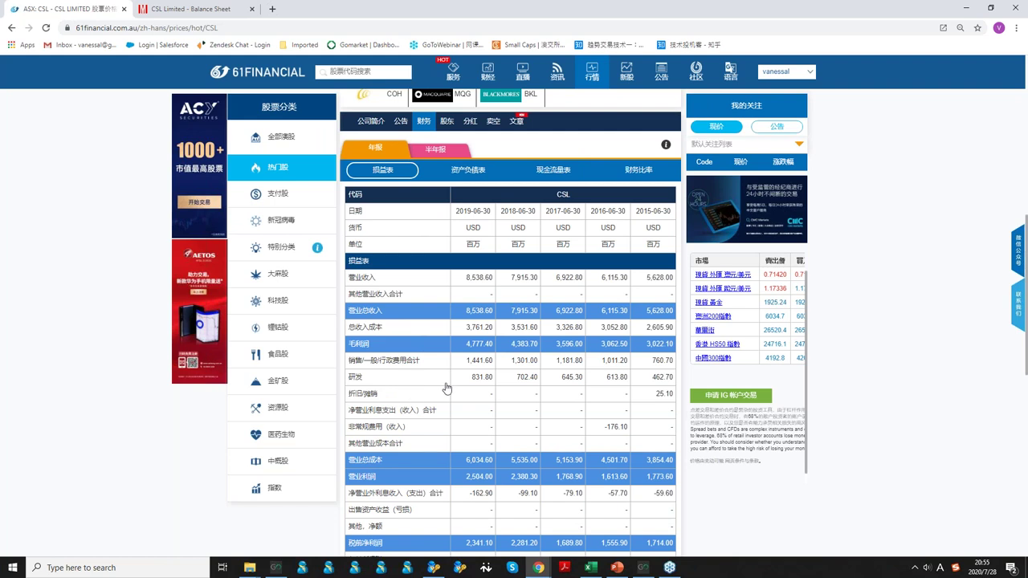
pyautogui.moveTo(447, 388); pyautogui.dragTo(629, 397)
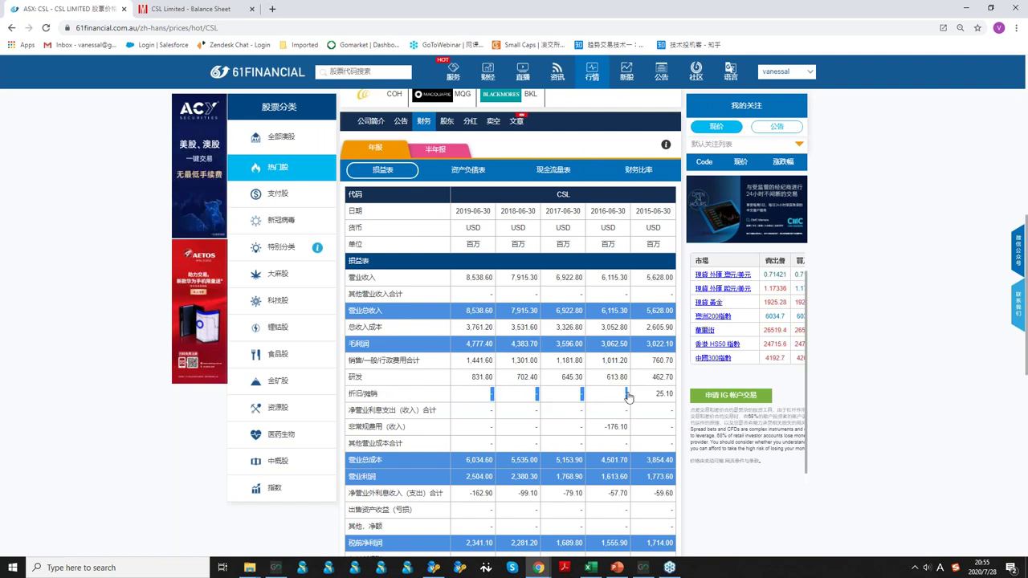
pyautogui.click(356, 399)
pyautogui.moveTo(354, 399); pyautogui.dragTo(657, 399)
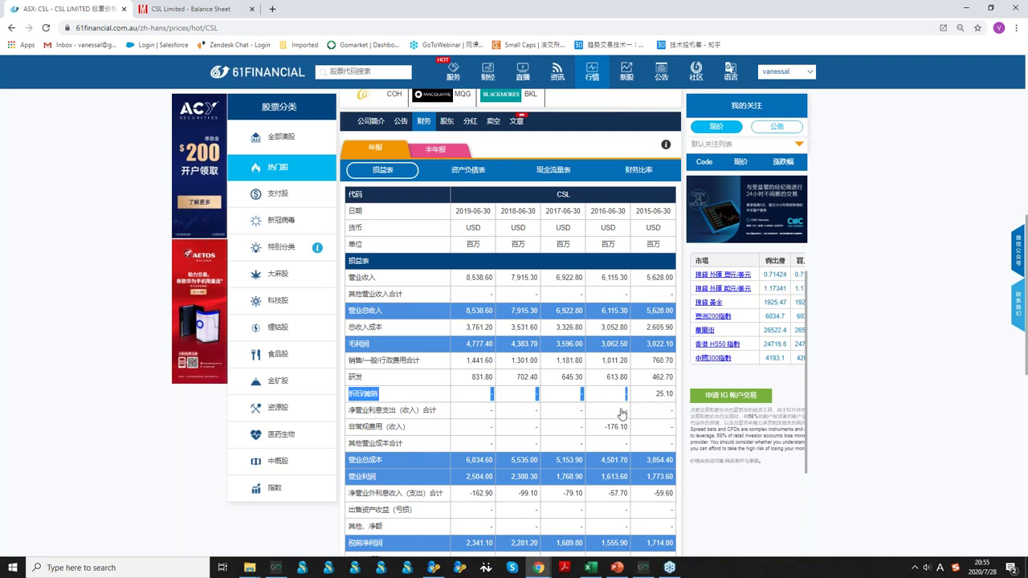
pyautogui.moveTo(363, 394); pyautogui.dragTo(671, 397)
# Open CSL's balance sheet on 61Financial and examine the accumulated depreciation row (累计折旧合计) beside the Excel model.
pyautogui.click(479, 179)
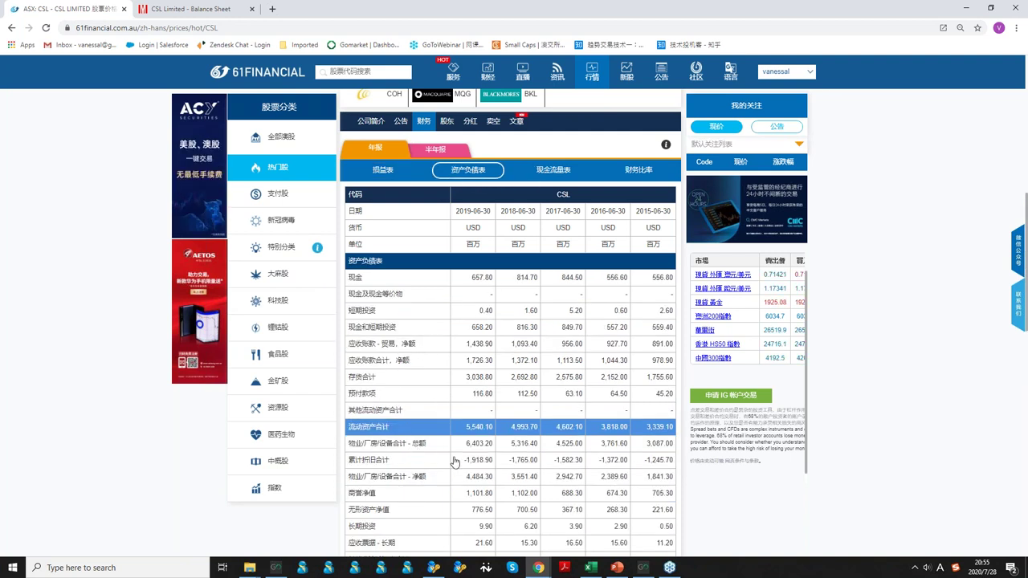
pyautogui.moveTo(454, 462); pyautogui.dragTo(542, 467)
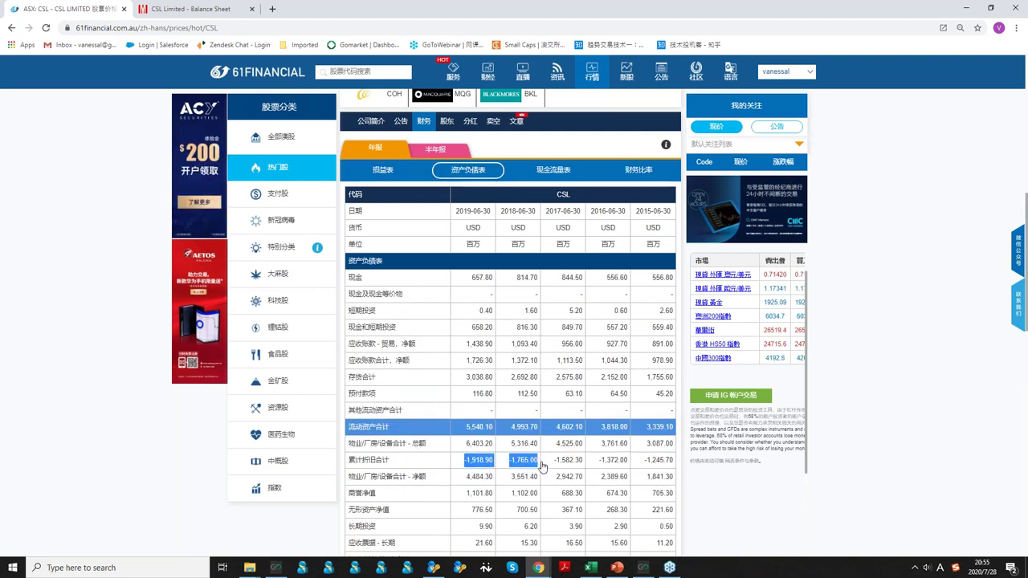
pyautogui.moveTo(539, 466)
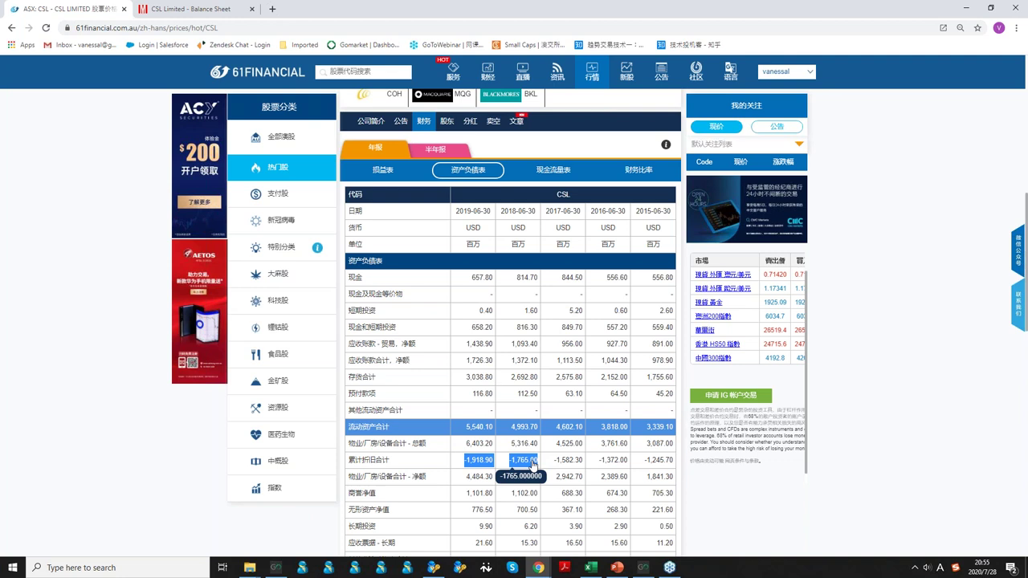
pyautogui.click(882, 480)
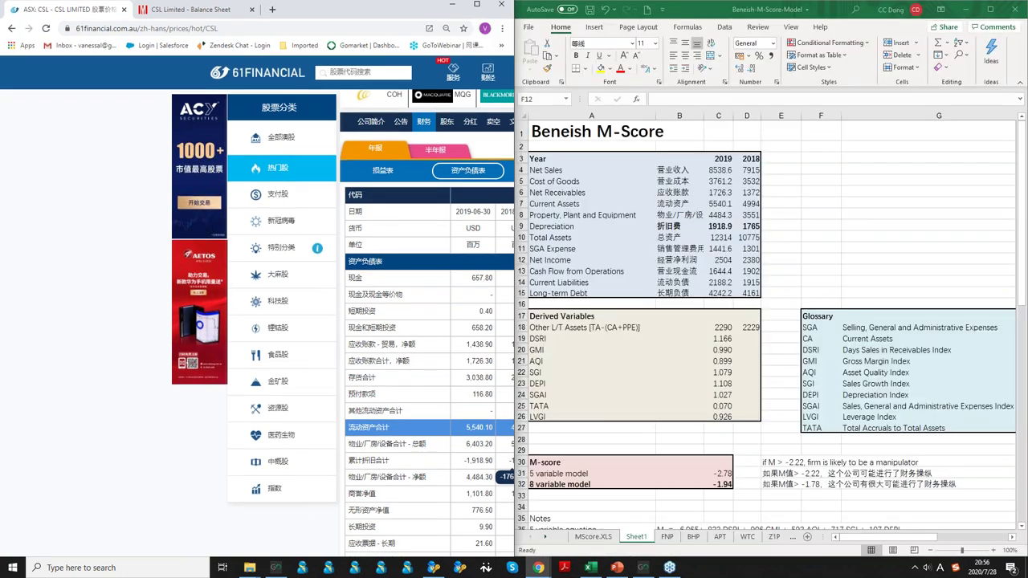
pyautogui.moveTo(257, 461); pyautogui.dragTo(393, 400)
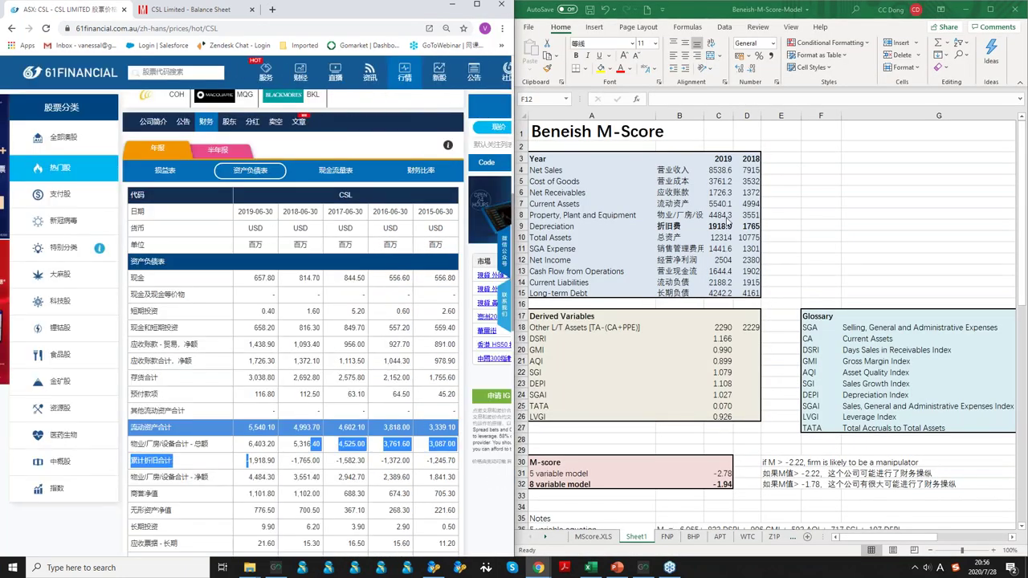
# Set the 2018 Depreciation value in the Excel model to the formula =1765-1582.
pyautogui.click(747, 226)
pyautogui.write('=')
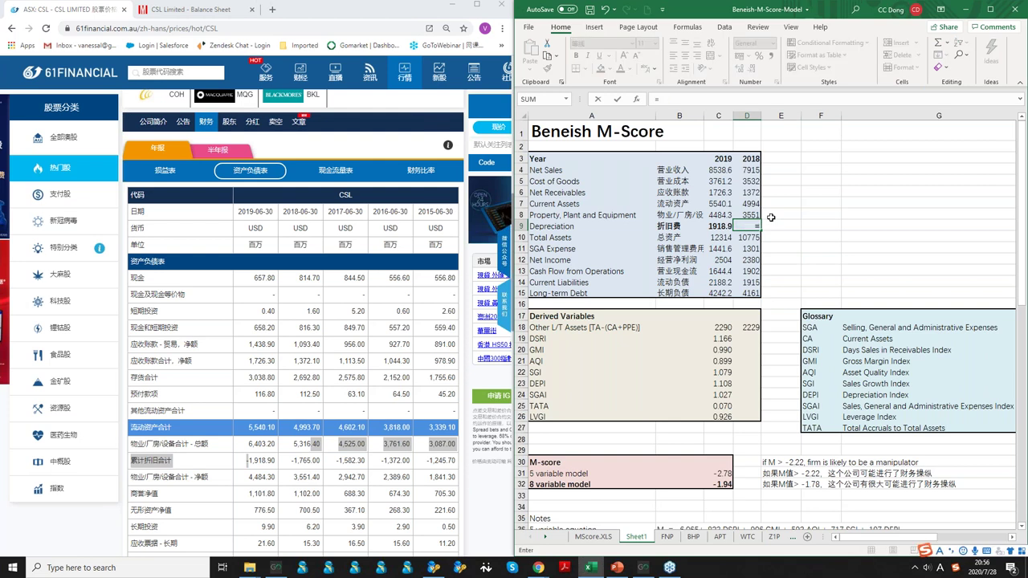
pyautogui.write('1765-1582')
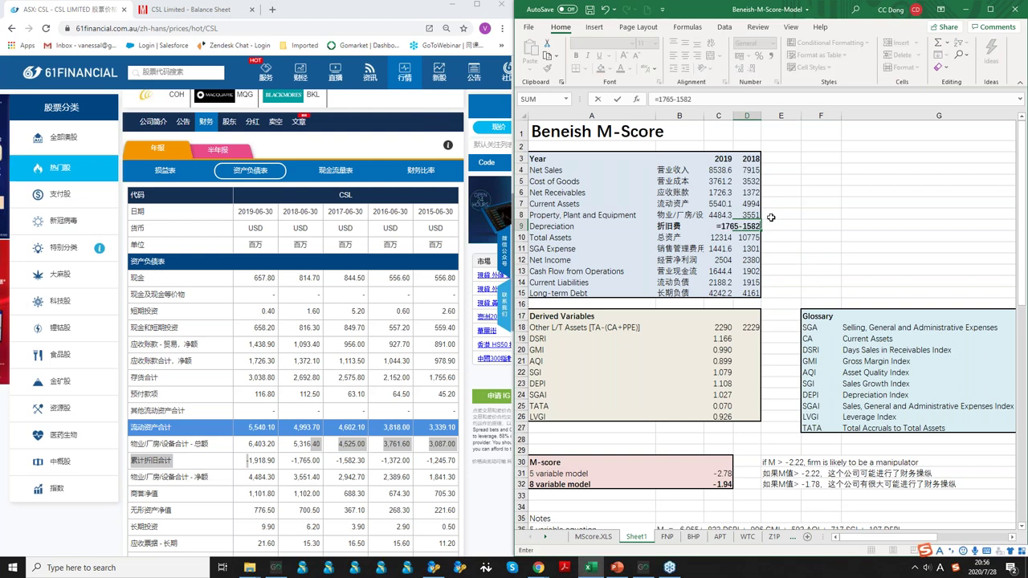
pyautogui.press('Return')
# Set the 2019 Depreciation value to the formula =1918.9-1765.0.
pyautogui.press('Up')
pyautogui.press('Left')
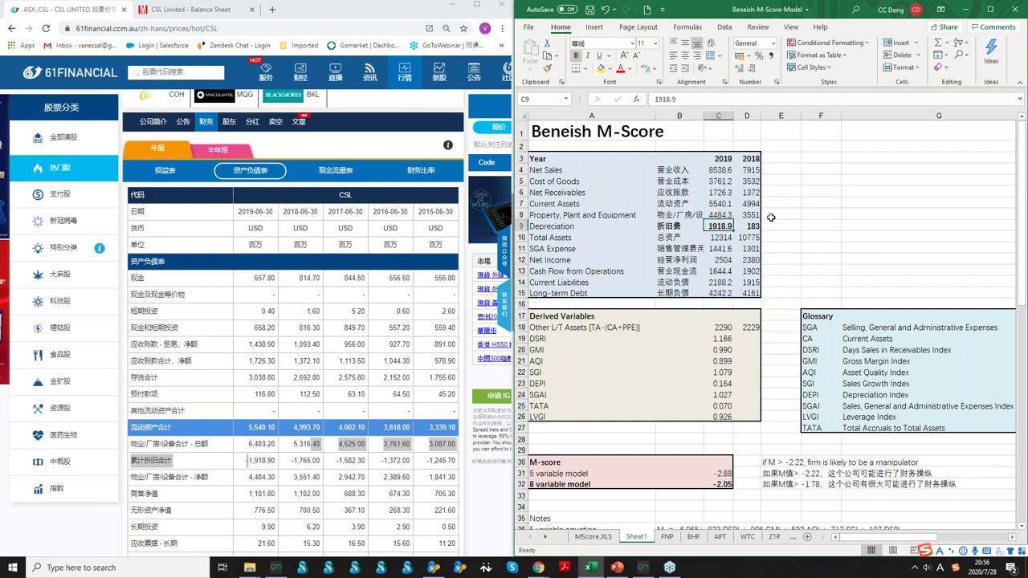
pyautogui.write('=')
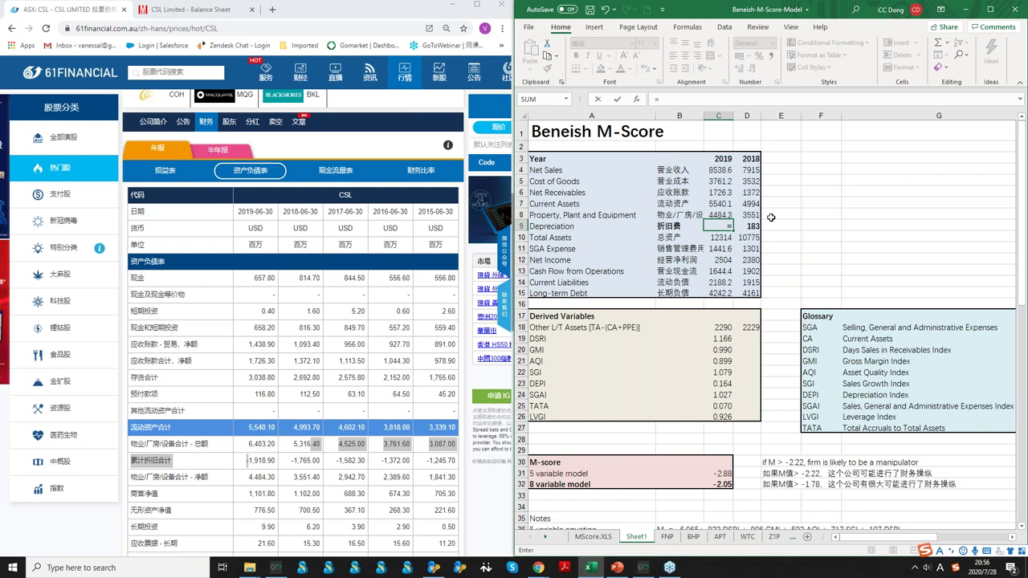
pyautogui.write('1918.9-')
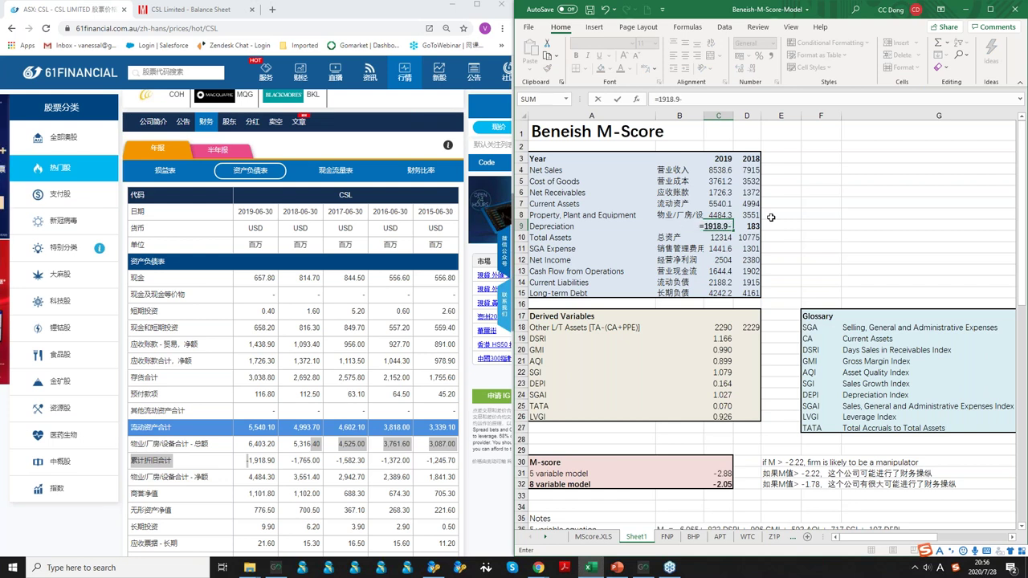
pyautogui.write('1765.')
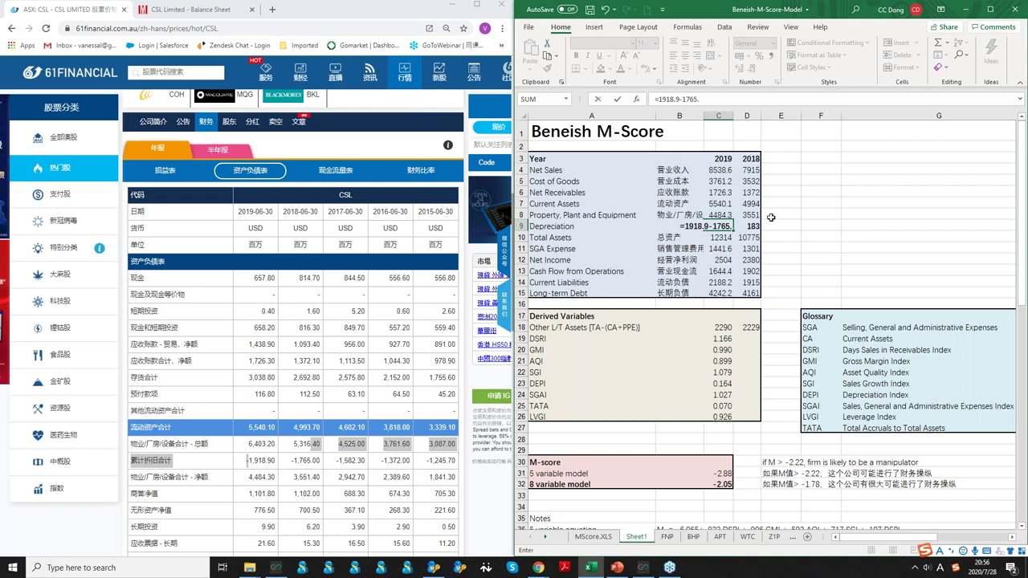
pyautogui.write('0')
pyautogui.press('Return')
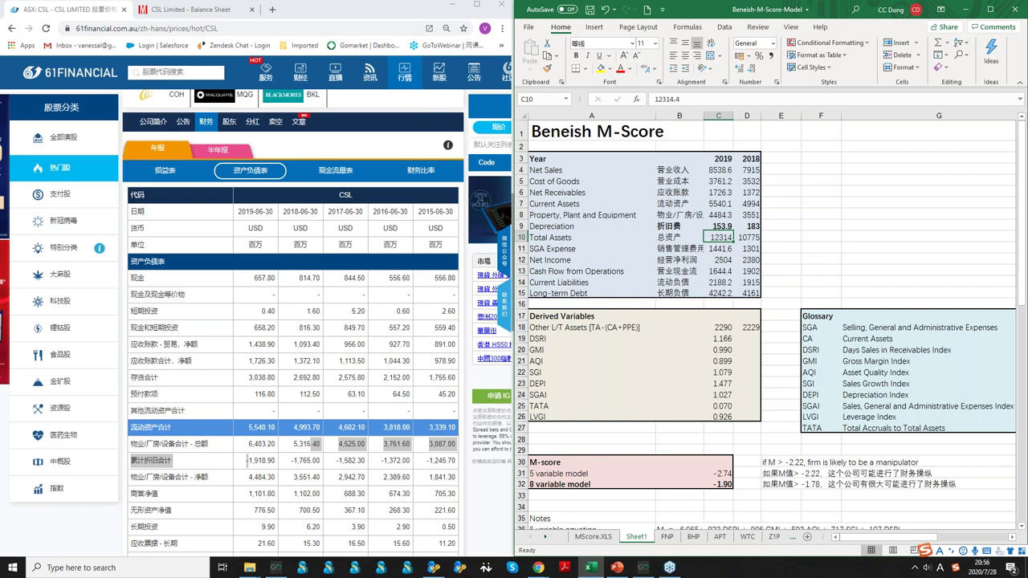
# Open CSL's Historical Financials on Morningstar beside the Excel model, showing the table through the 06/18 and 06/19 columns.
pyautogui.click(193, 10)
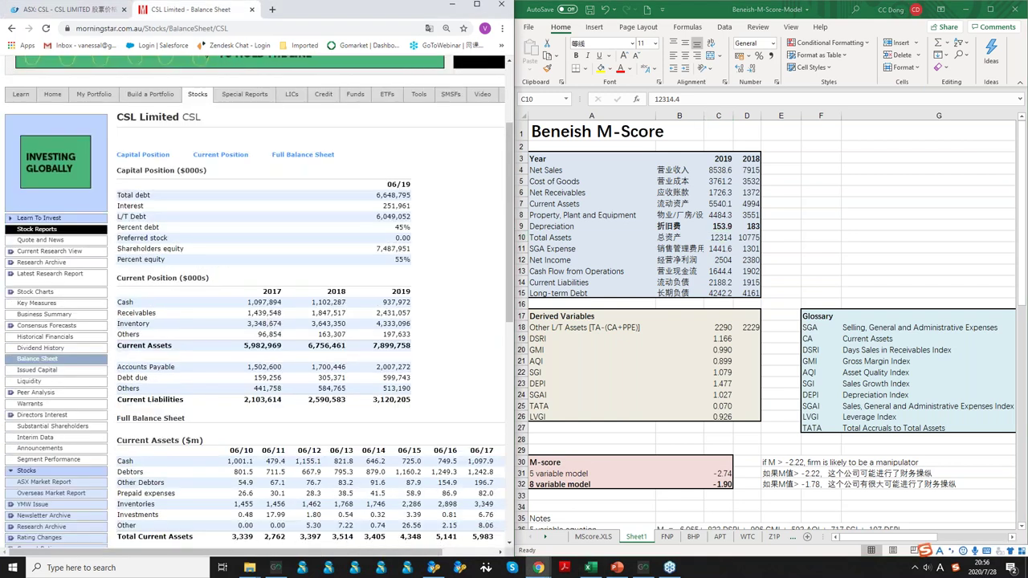
pyautogui.scroll(-3, 59, 211)
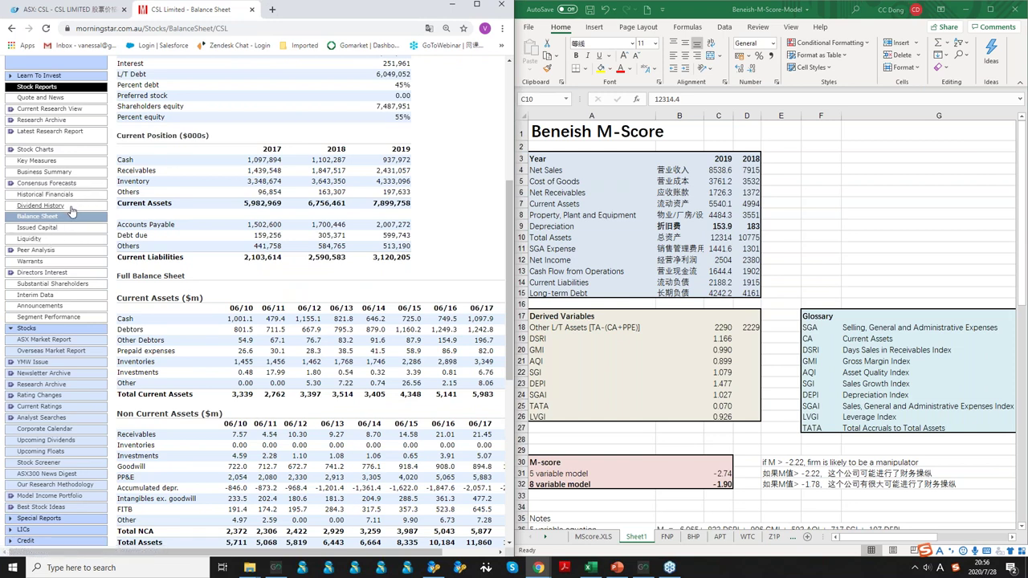
pyautogui.click(68, 206)
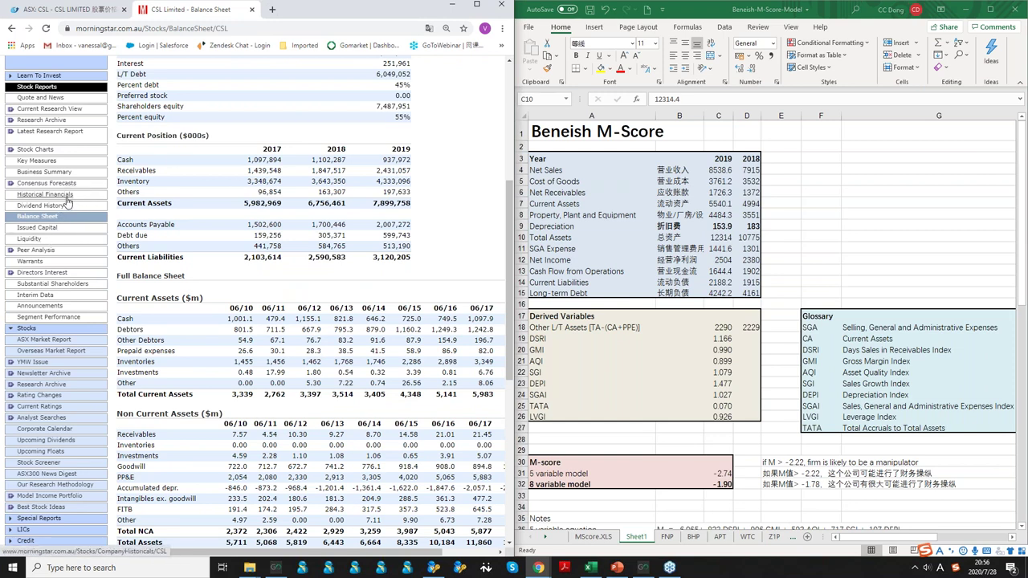
pyautogui.click(477, 7)
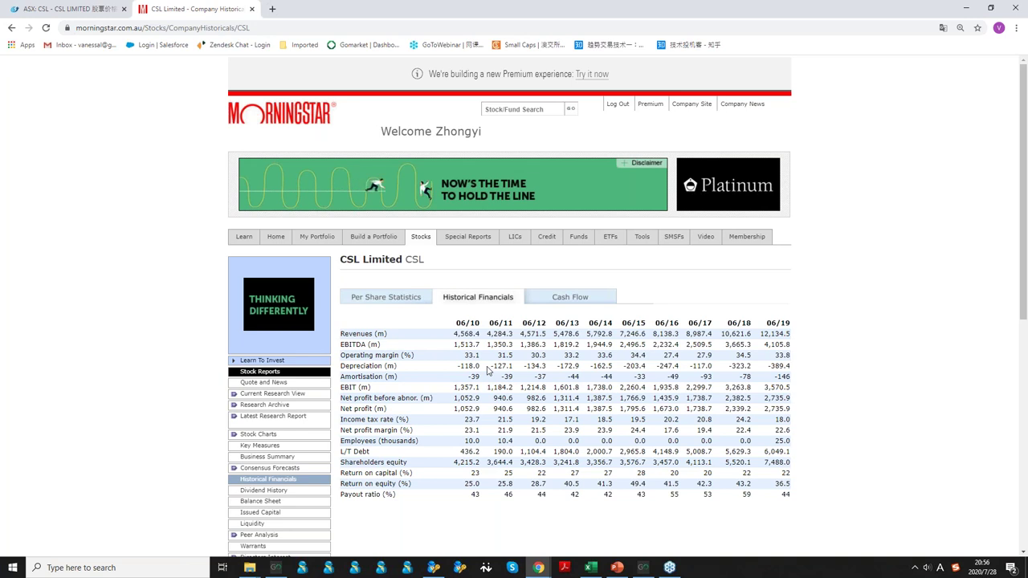
pyautogui.press('super+Left')
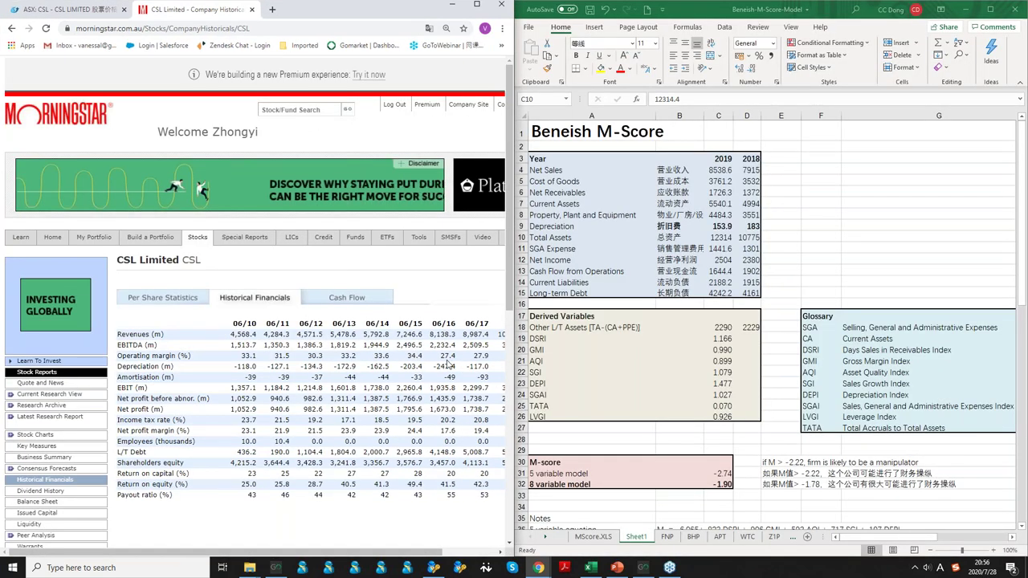
pyautogui.moveTo(328, 556); pyautogui.dragTo(383, 556)
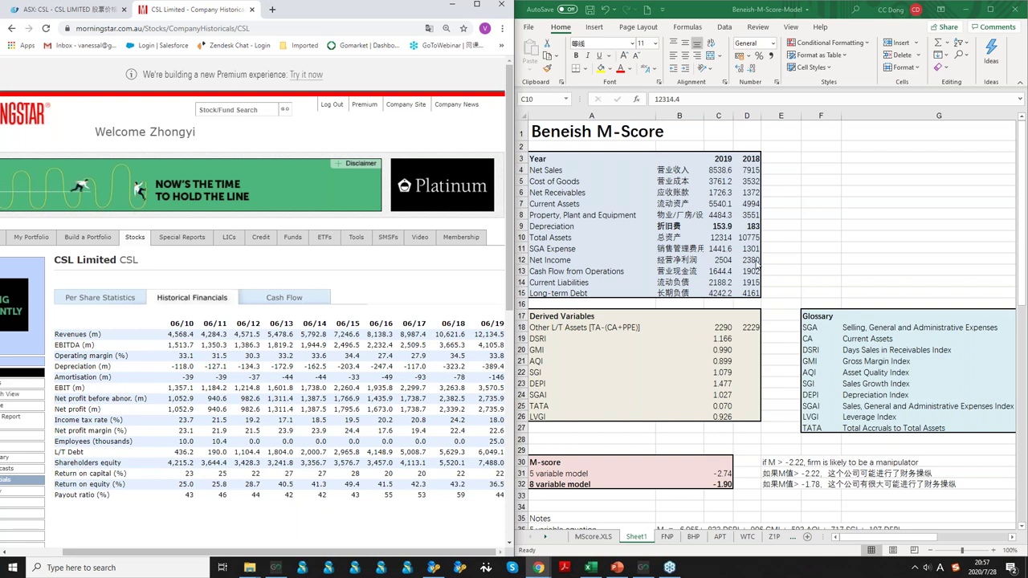
# Set the model's Depreciation values to 398.4 for 2019 and 323.2 for 2018.
pyautogui.click(718, 226)
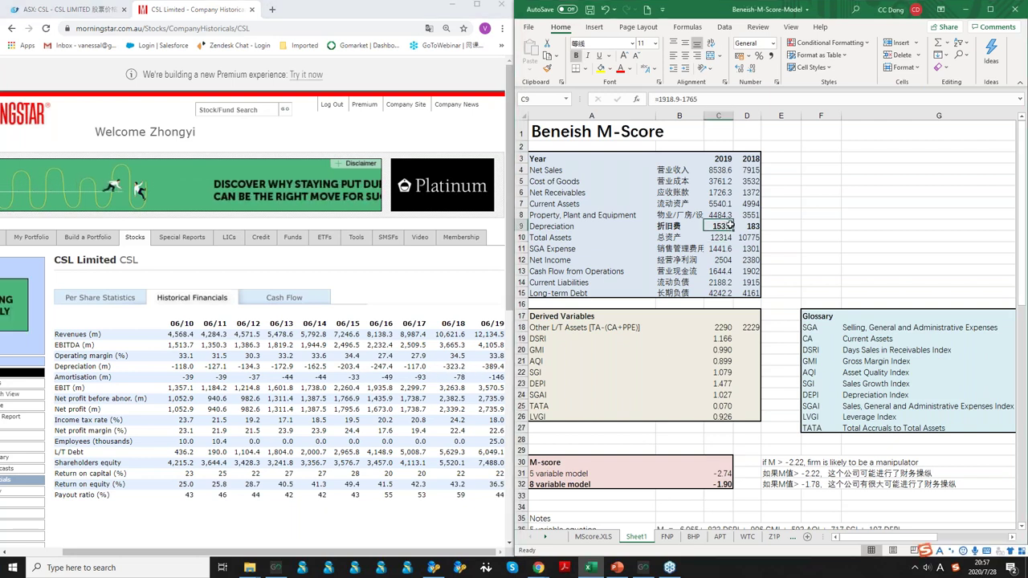
pyautogui.write('=1918.9-1765')
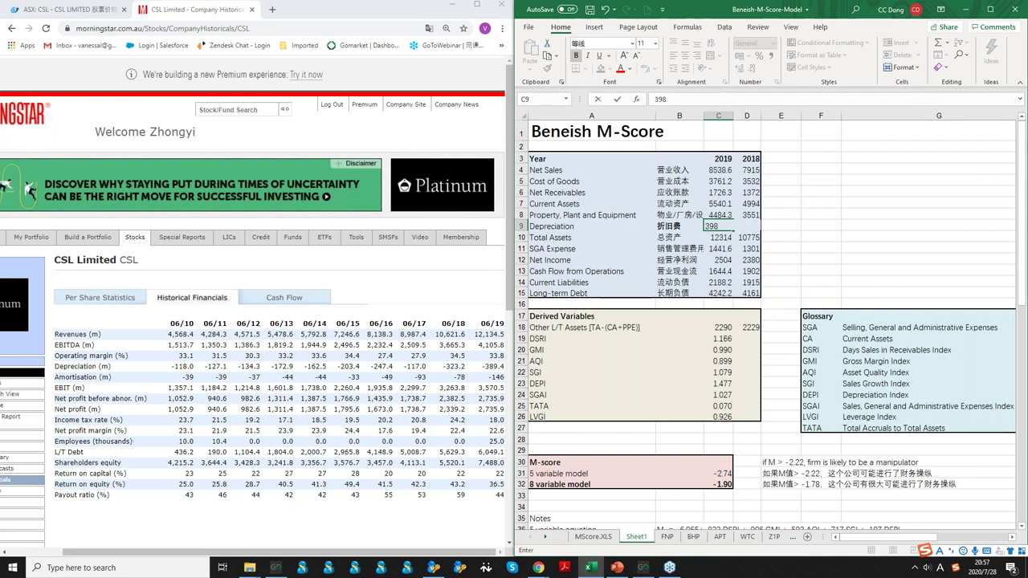
pyautogui.write('.4')
pyautogui.hotkey('ctrl', 'Return')
pyautogui.click(747, 226)
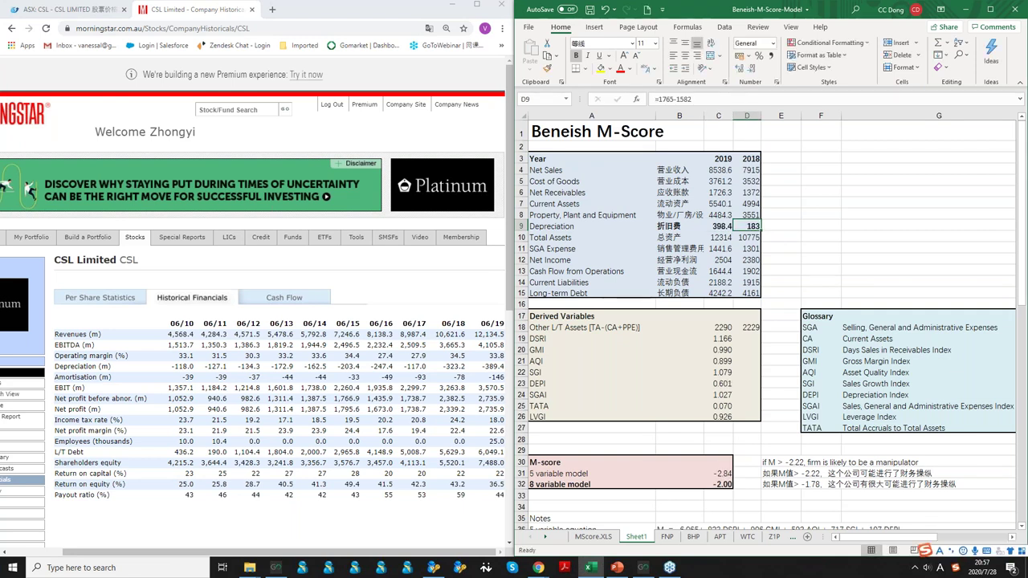
pyautogui.write('323.2')
pyautogui.press('Return')
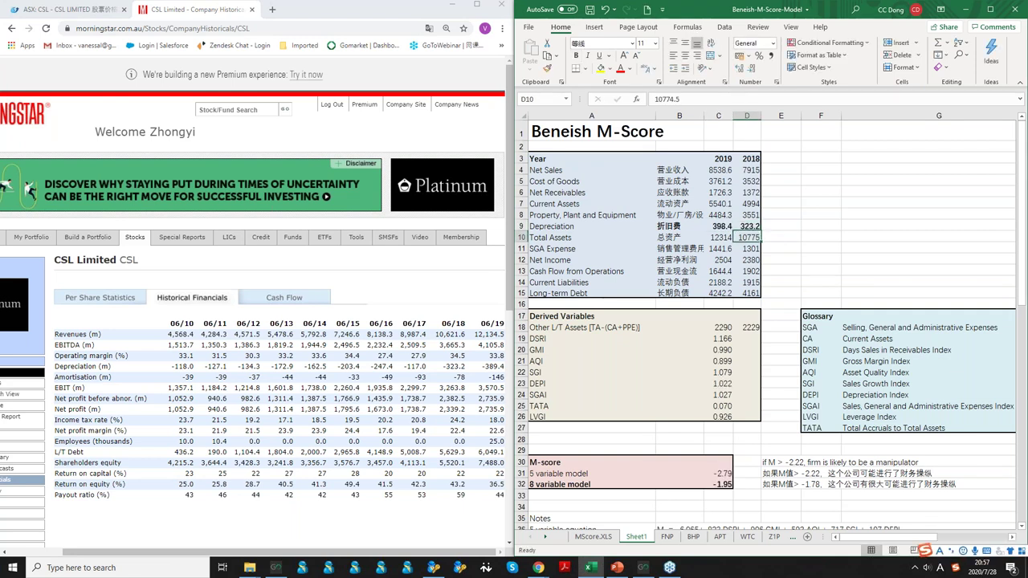
# Compare the model's 2019 and 2018 Depreciation values with Morningstar's Depreciation row.
pyautogui.click(789, 244)
pyautogui.click(711, 226)
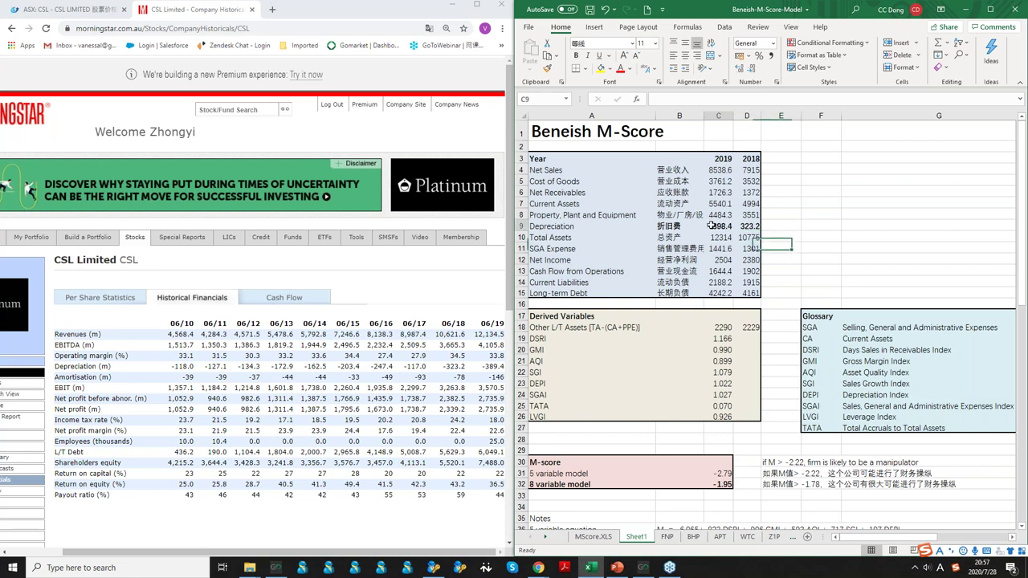
pyautogui.click(451, 371)
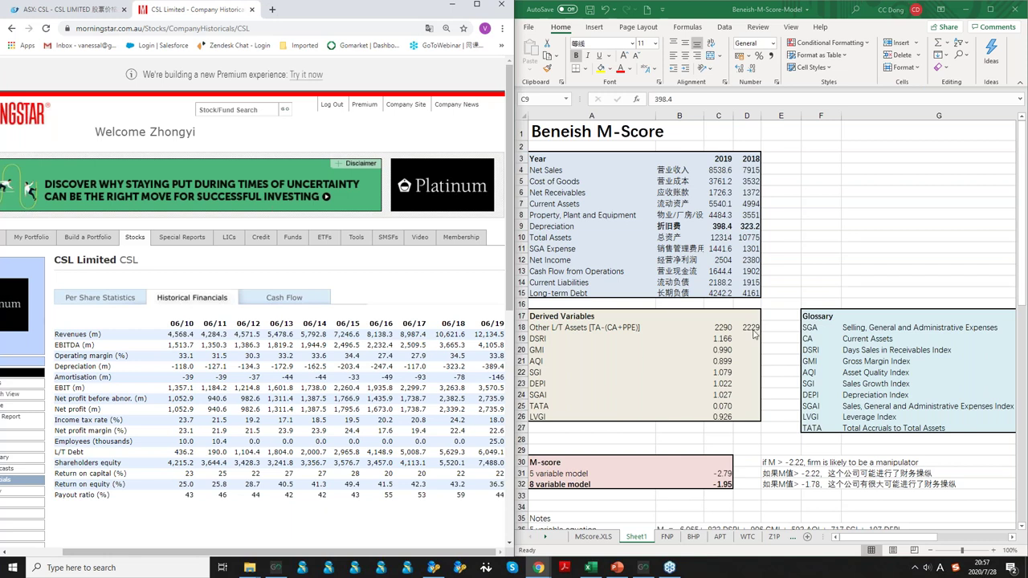
pyautogui.click(771, 396)
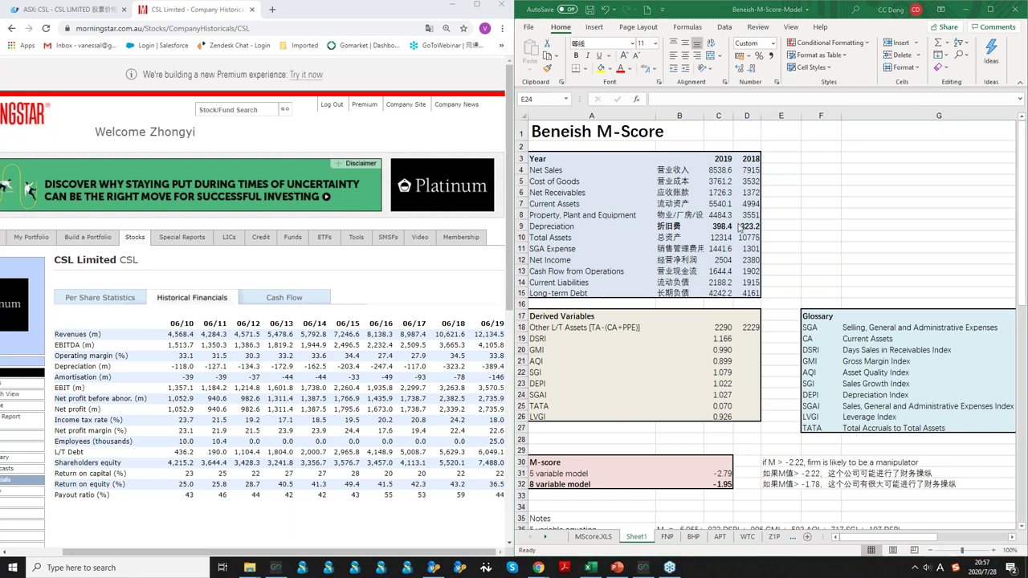
# Switch to the PowerPoint presentation 20200728网课, showing the 顾比讲座 webinar slide.
pyautogui.click(626, 556)
pyautogui.click(618, 567)
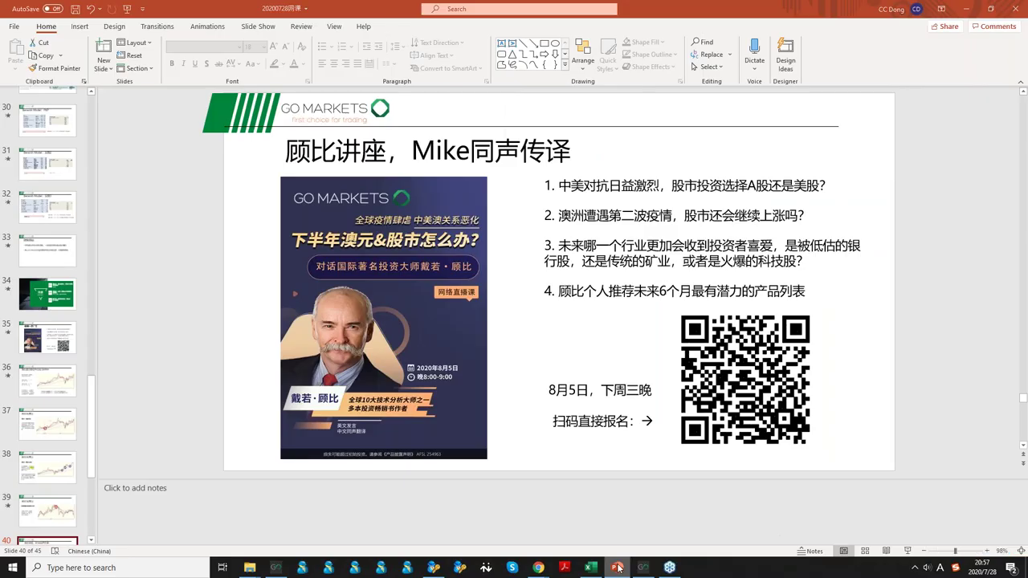
pyautogui.click(618, 567)
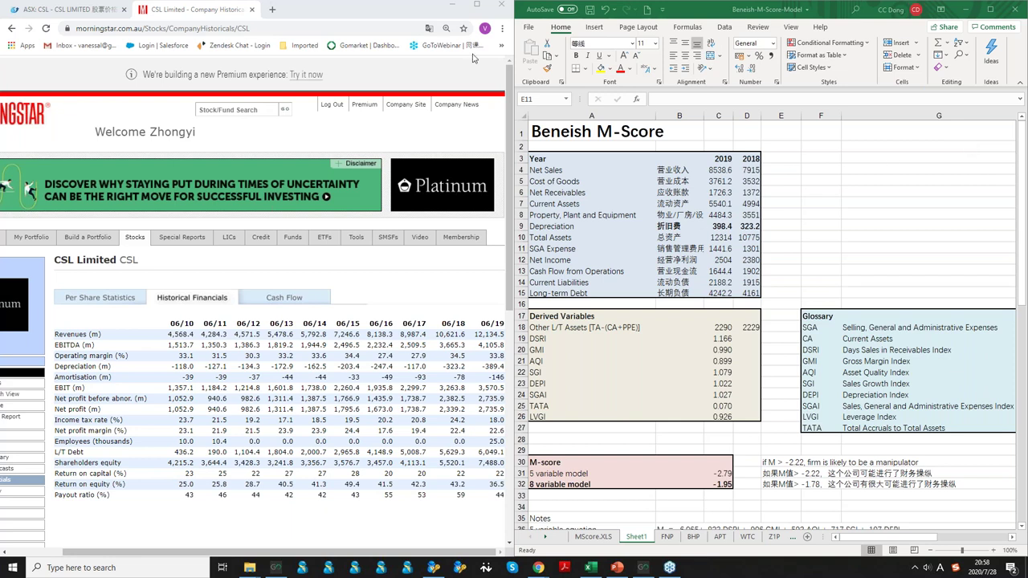
pyautogui.click(616, 569)
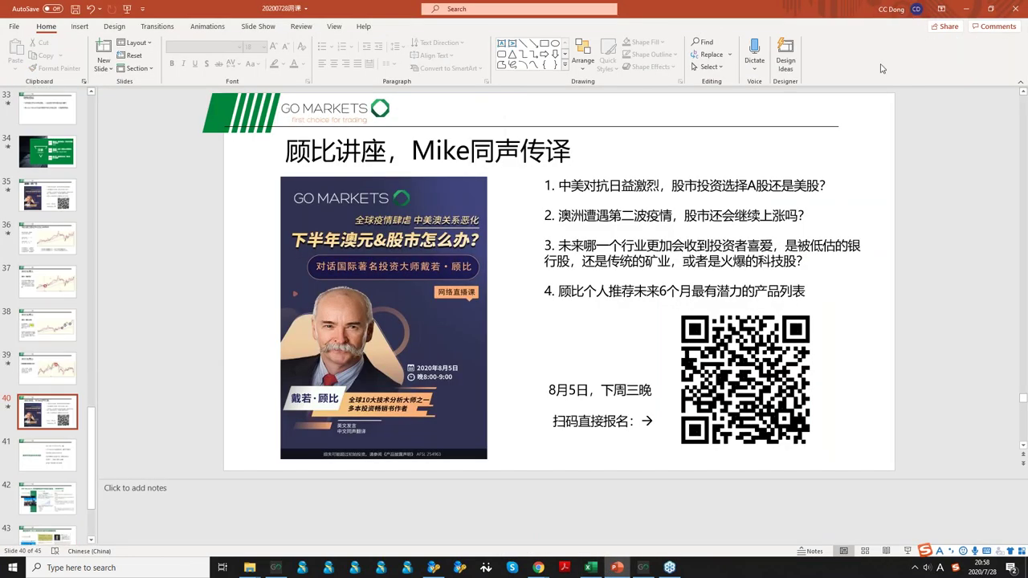